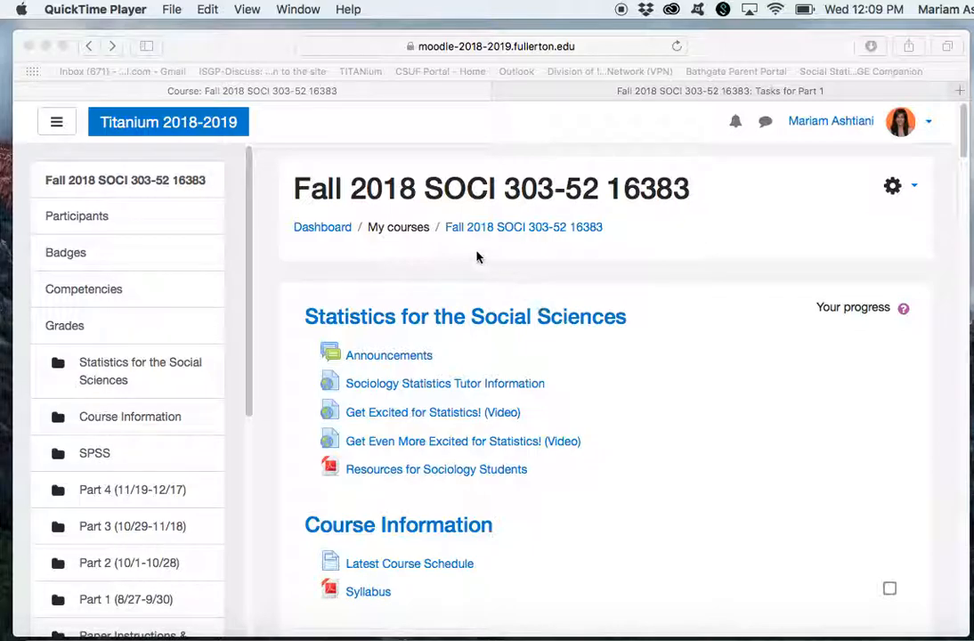
- Go to the Tasks for Part 1 page and follow the SPSS download link in task 8
{"action": "left_click", "coordinate": [533, 94]}
{"action": "left_click", "coordinate": [532, 95]}
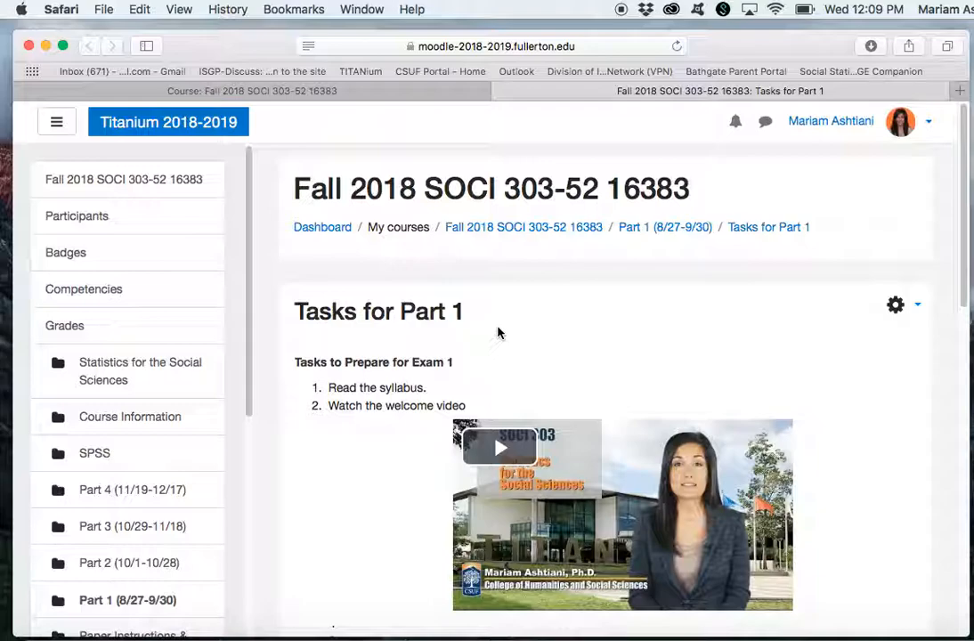
{"action": "scroll", "coordinate": [497, 331], "scroll_direction": "down", "scroll_amount": 7}
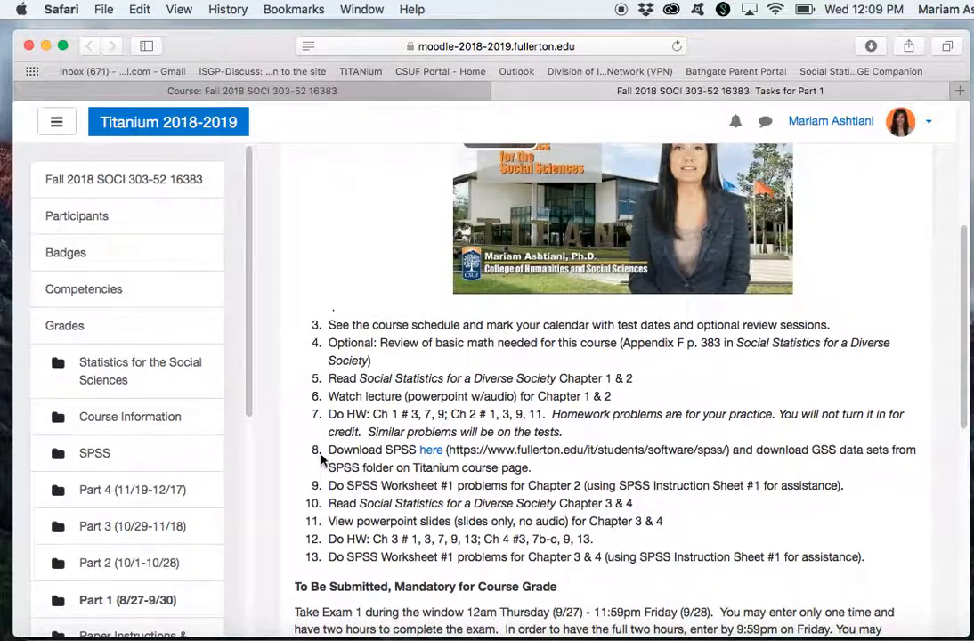
{"action": "left_click", "coordinate": [431, 452]}
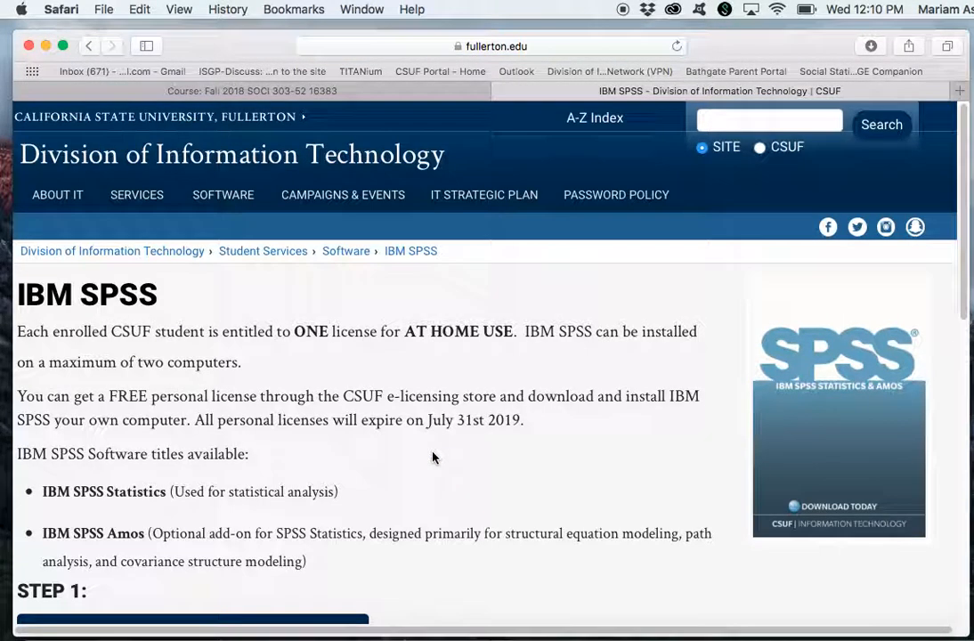
- Review the IBM SPSS page's license terms, available software titles, and the two steps for getting a license and downloading
{"action": "scroll", "coordinate": [245, 441], "scroll_direction": "down", "scroll_amount": 2}
{"action": "scroll", "coordinate": [245, 436], "scroll_direction": "up", "scroll_amount": 2}
{"action": "scroll", "coordinate": [246, 440], "scroll_direction": "down", "scroll_amount": 5}
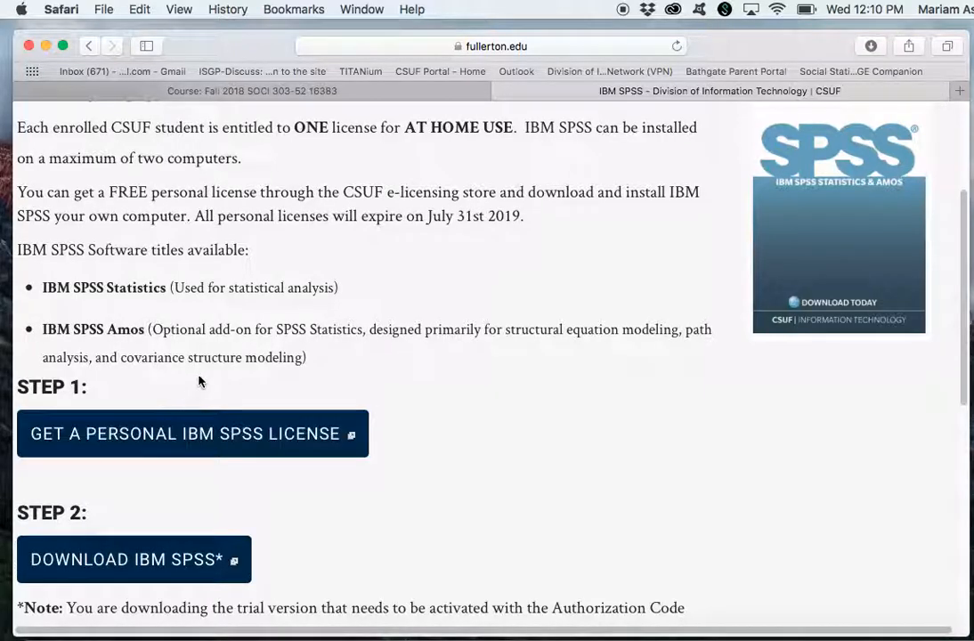
{"action": "scroll", "coordinate": [163, 358], "scroll_direction": "down", "scroll_amount": 4}
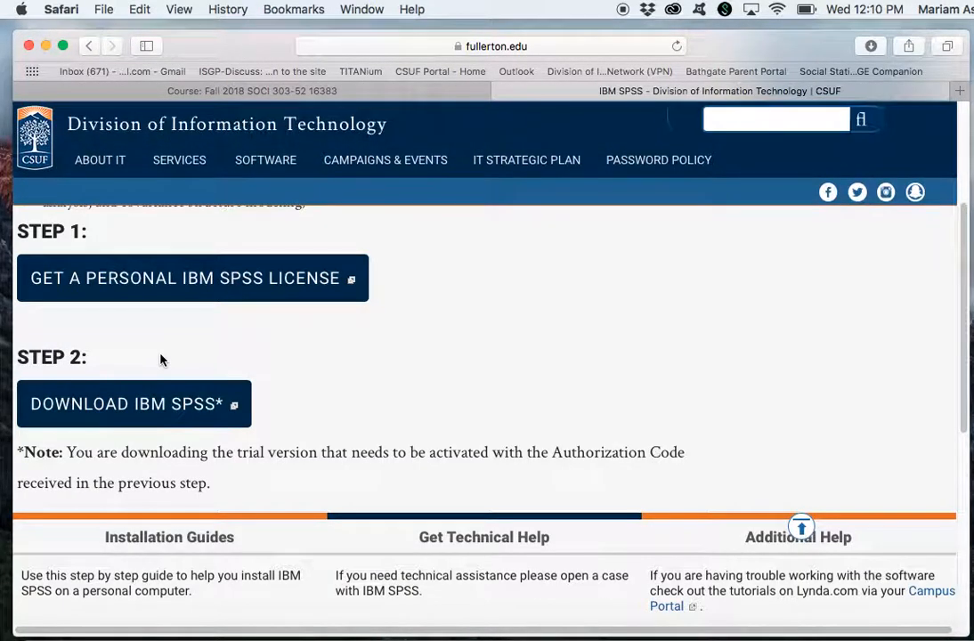
{"action": "scroll", "coordinate": [163, 364], "scroll_direction": "up", "scroll_amount": 1}
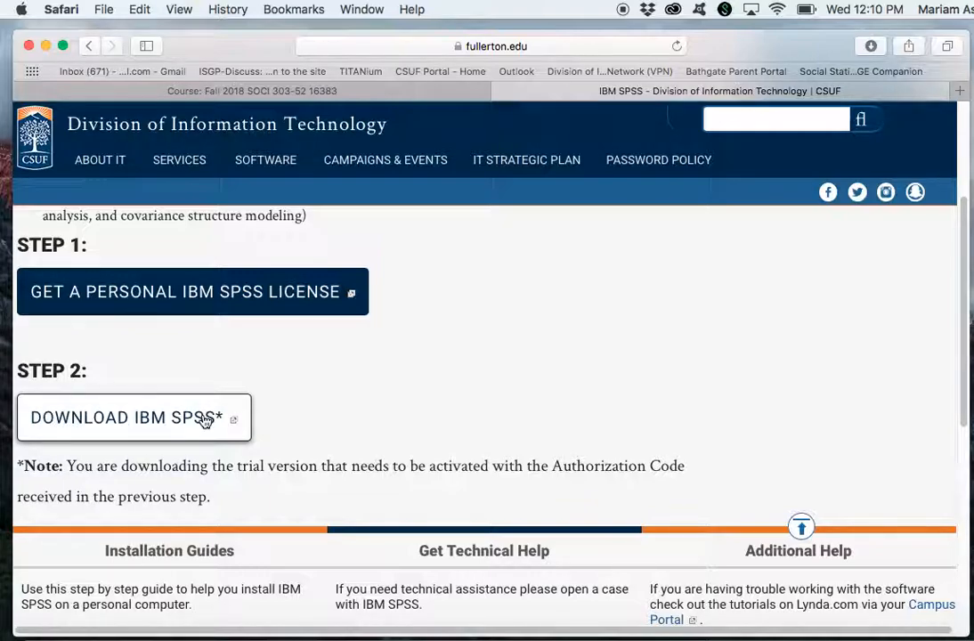
{"action": "scroll", "coordinate": [294, 361], "scroll_direction": "up", "scroll_amount": 2}
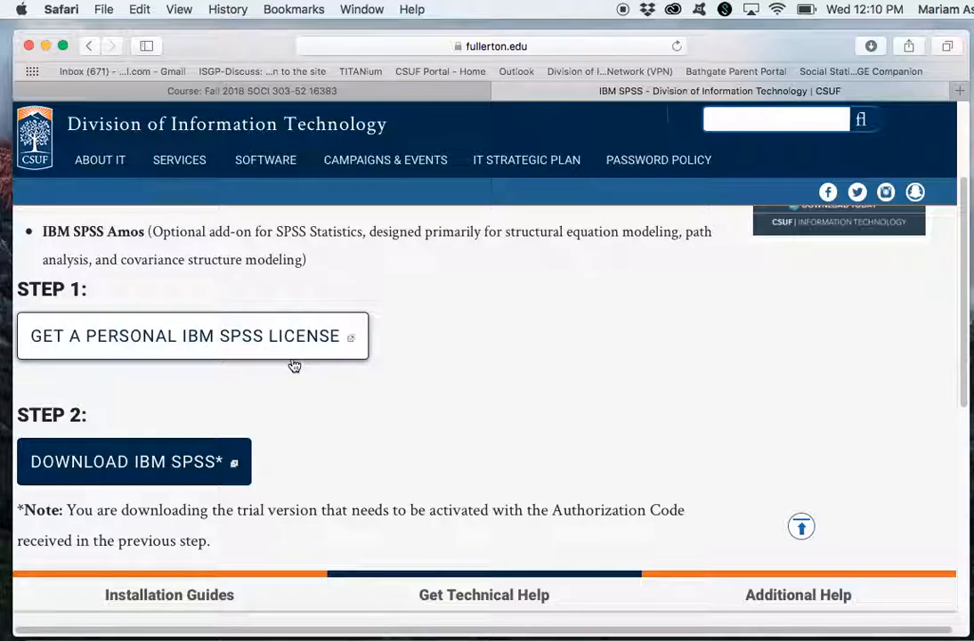
{"action": "scroll", "coordinate": [290, 356], "scroll_direction": "up", "scroll_amount": 5}
{"action": "scroll", "coordinate": [291, 364], "scroll_direction": "down", "scroll_amount": 1}
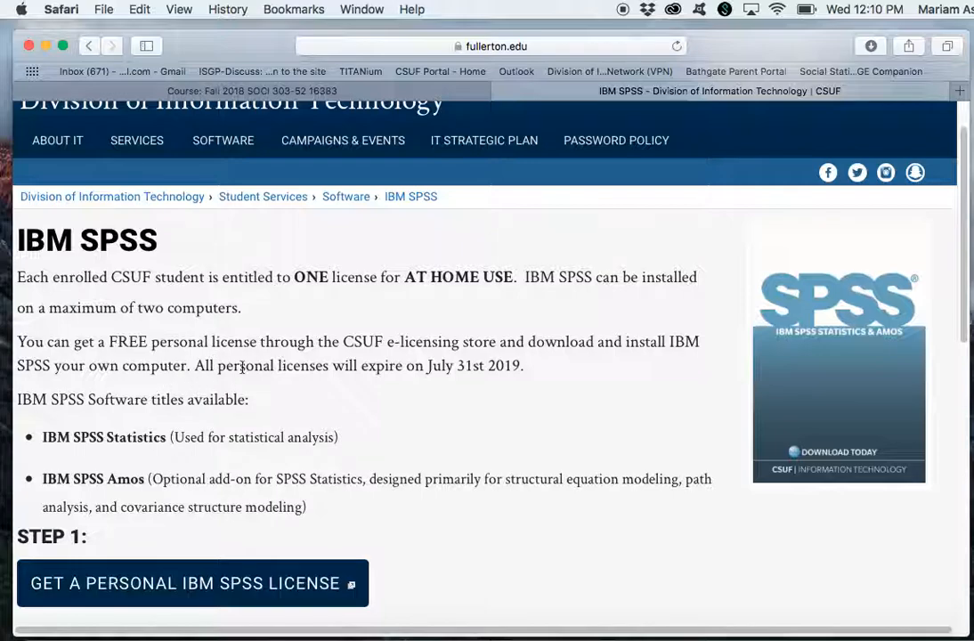
{"action": "scroll", "coordinate": [452, 454], "scroll_direction": "down", "scroll_amount": 5}
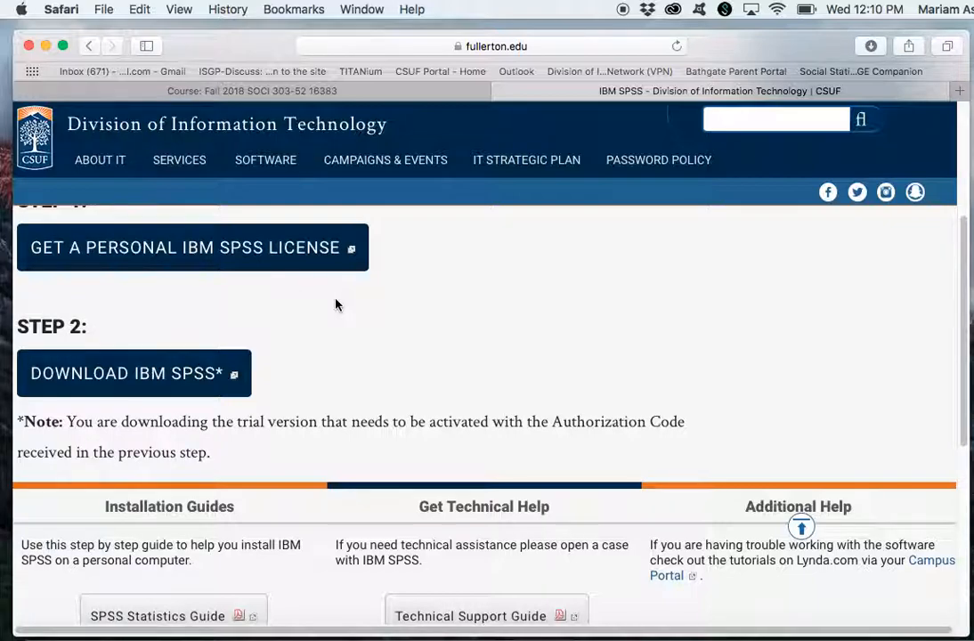
- Search the computer for "SPSS Statistics" and launch the SPSSStatistics application
{"action": "key", "text": "super+space"}
{"action": "type", "text": "s"}
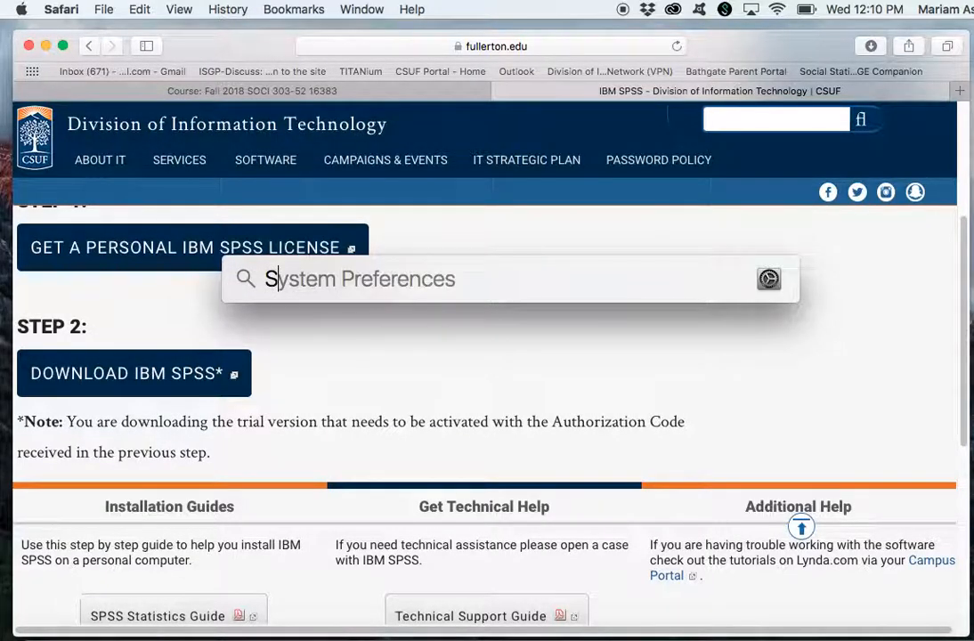
{"action": "type", "text": "PSS Statistics"}
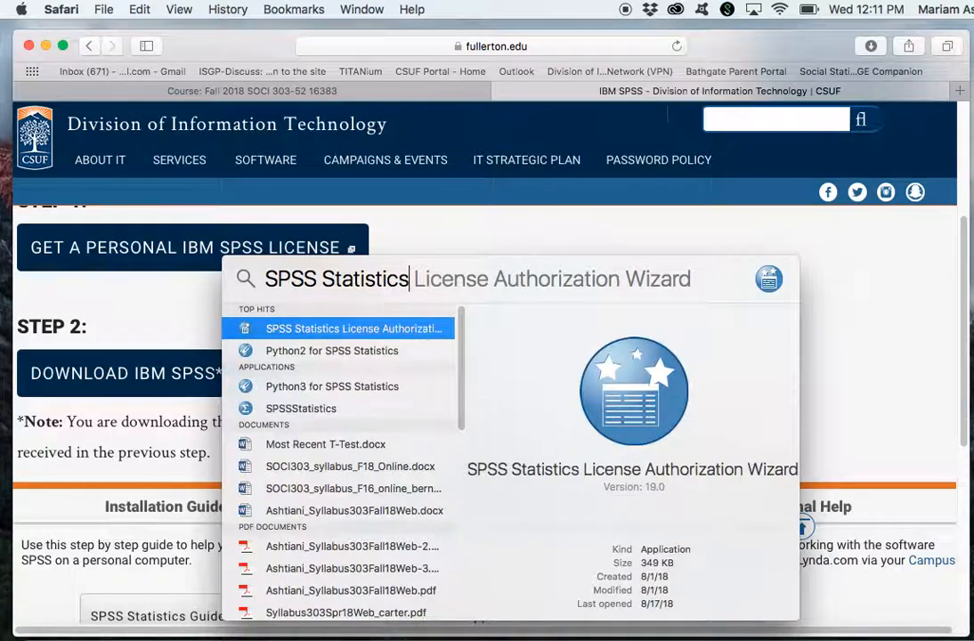
{"action": "left_click", "coordinate": [292, 411]}
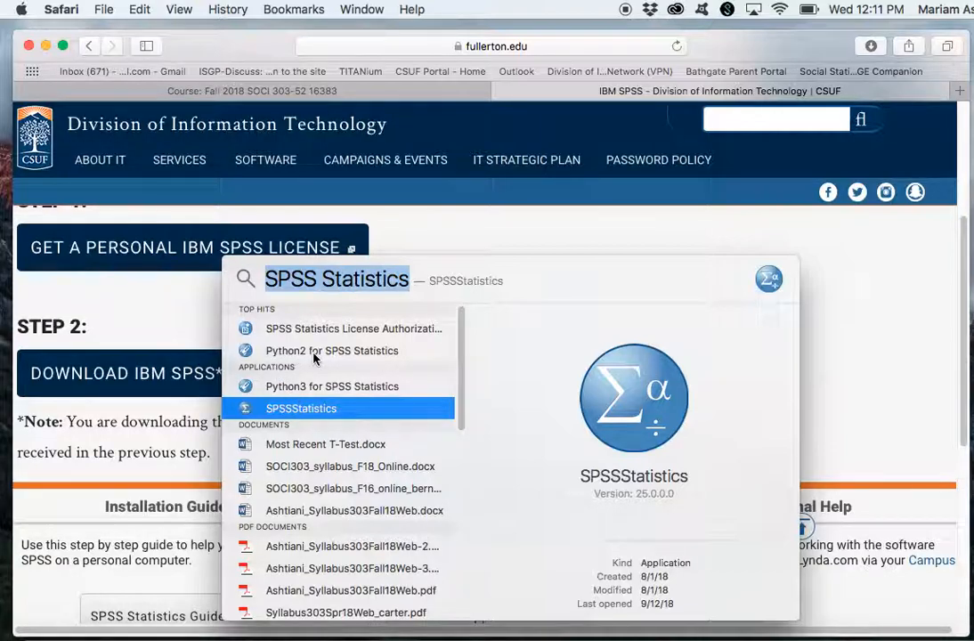
{"action": "double_click", "coordinate": [307, 414]}
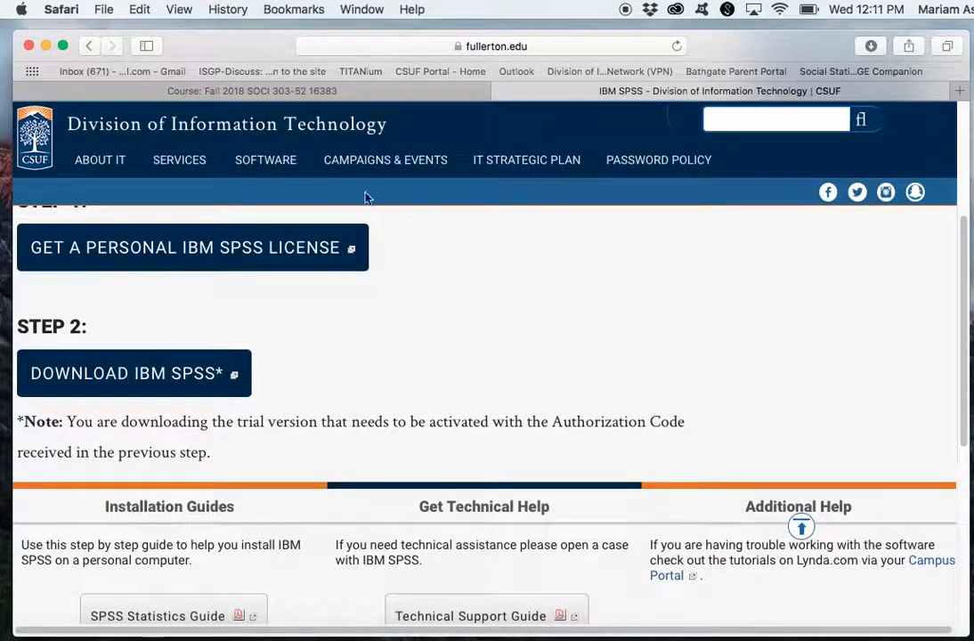
- Return to the Fall 2018 SOCI 303-52 course page in Safari and open the SPSS Data Files folder
{"action": "left_click", "coordinate": [263, 93]}
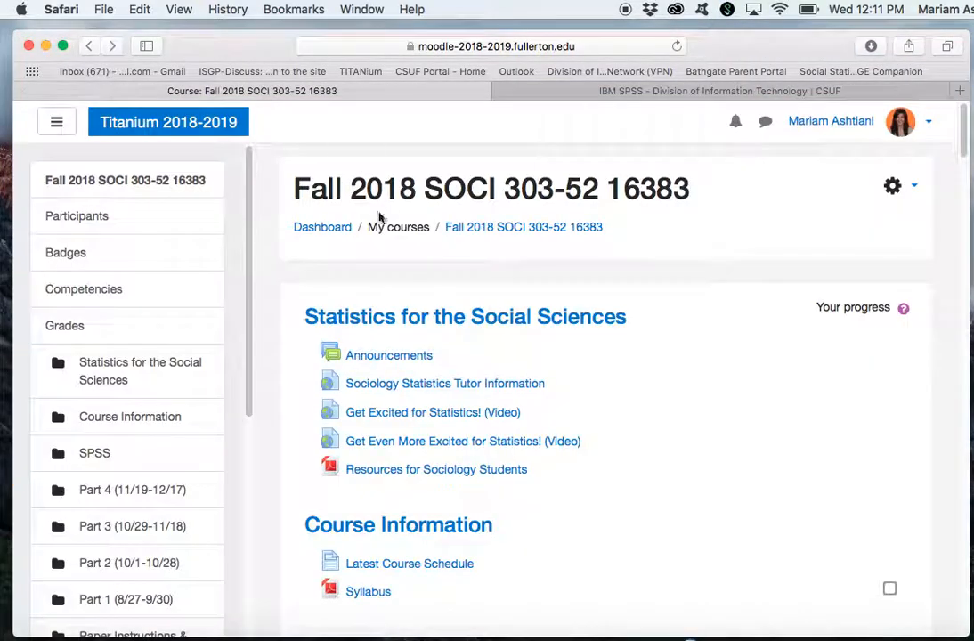
{"action": "scroll", "coordinate": [492, 336], "scroll_direction": "down", "scroll_amount": 3}
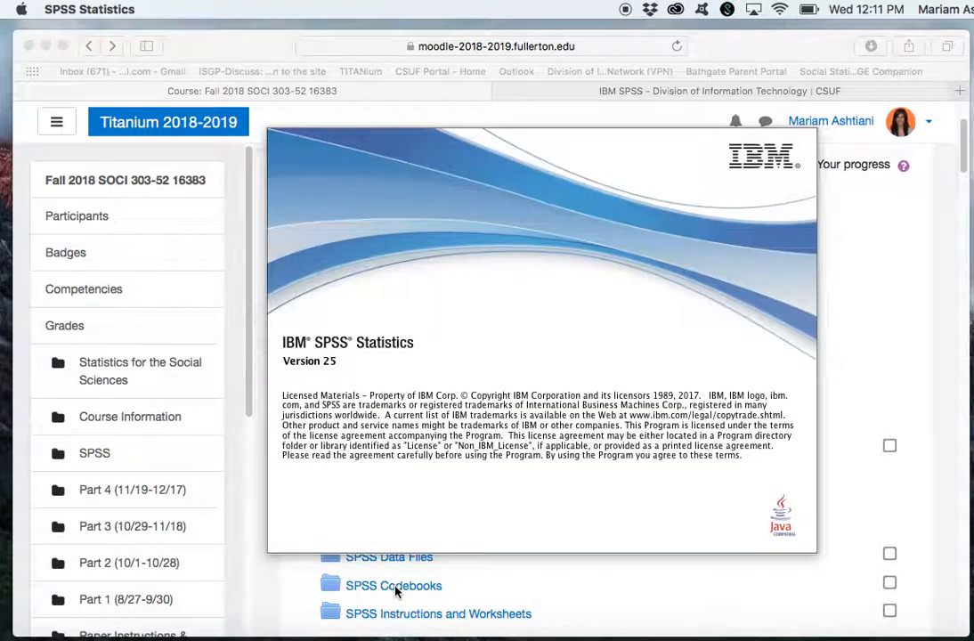
{"action": "left_click", "coordinate": [478, 586]}
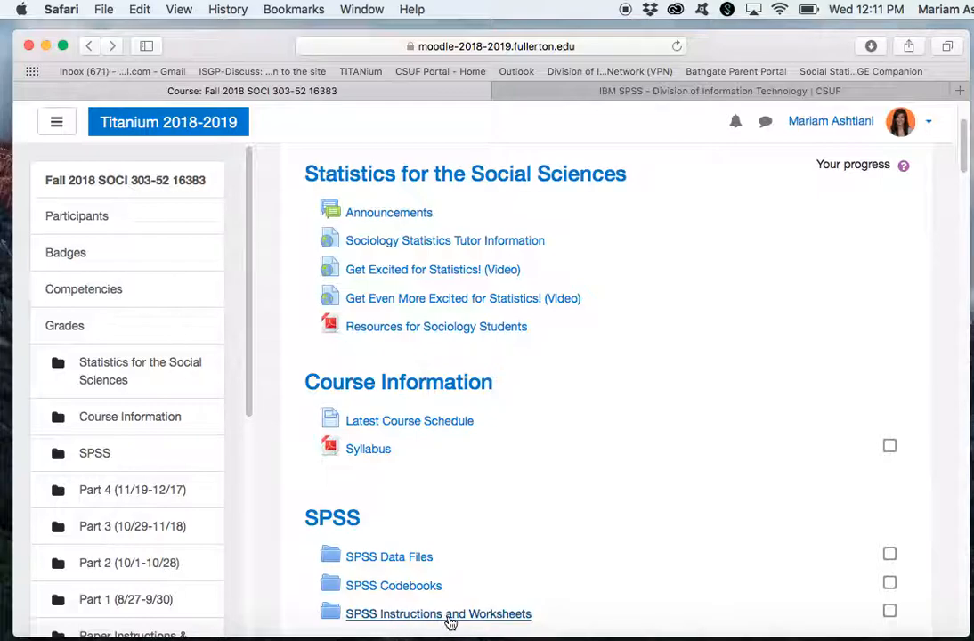
{"action": "left_click", "coordinate": [393, 563]}
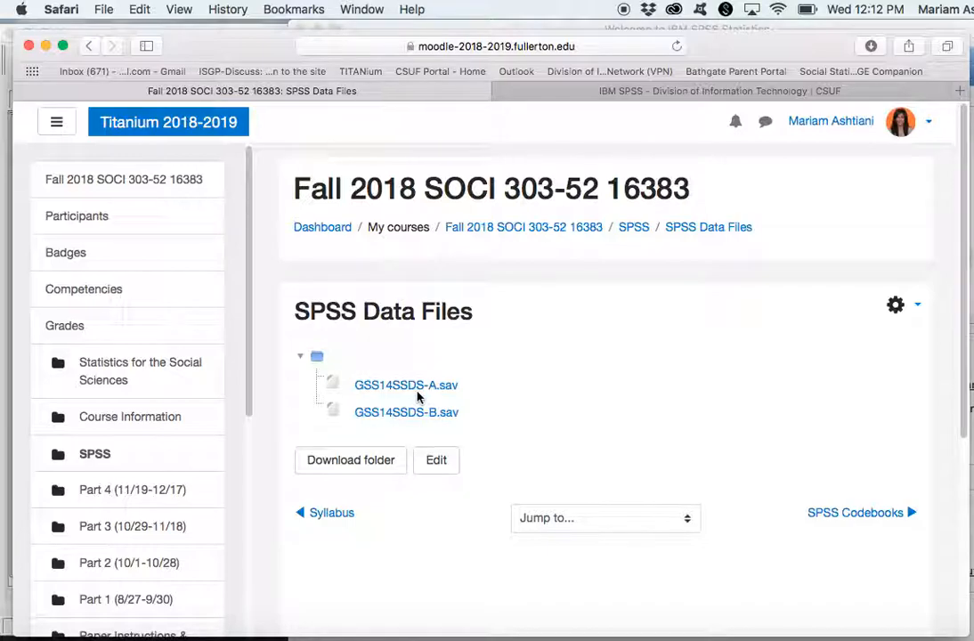
- Go back to the course page and open GSS Codebook A.pdf from the SPSS Codebooks folder
{"action": "left_click", "coordinate": [87, 45]}
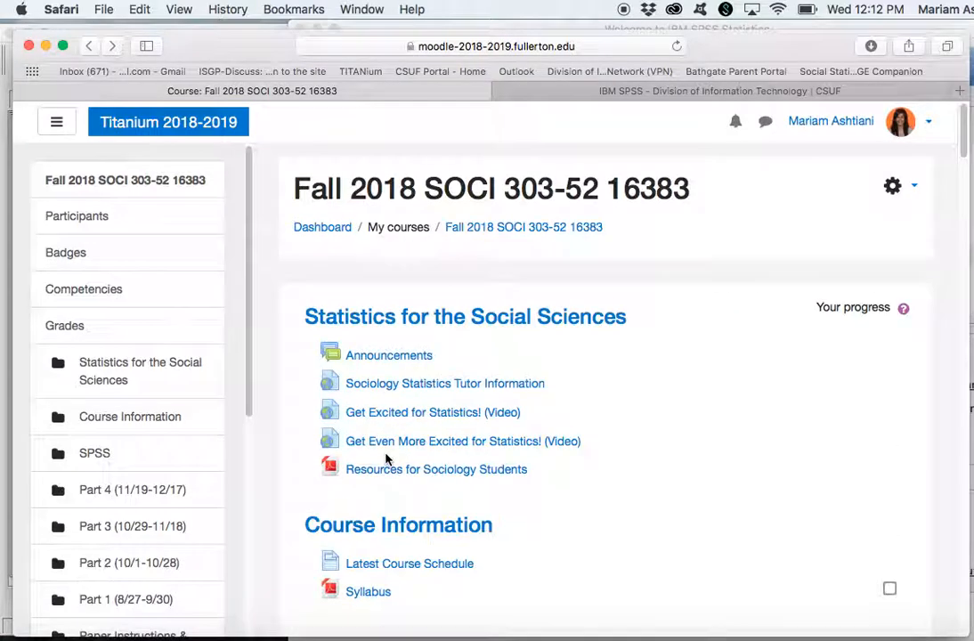
{"action": "scroll", "coordinate": [399, 576], "scroll_direction": "down", "scroll_amount": 3}
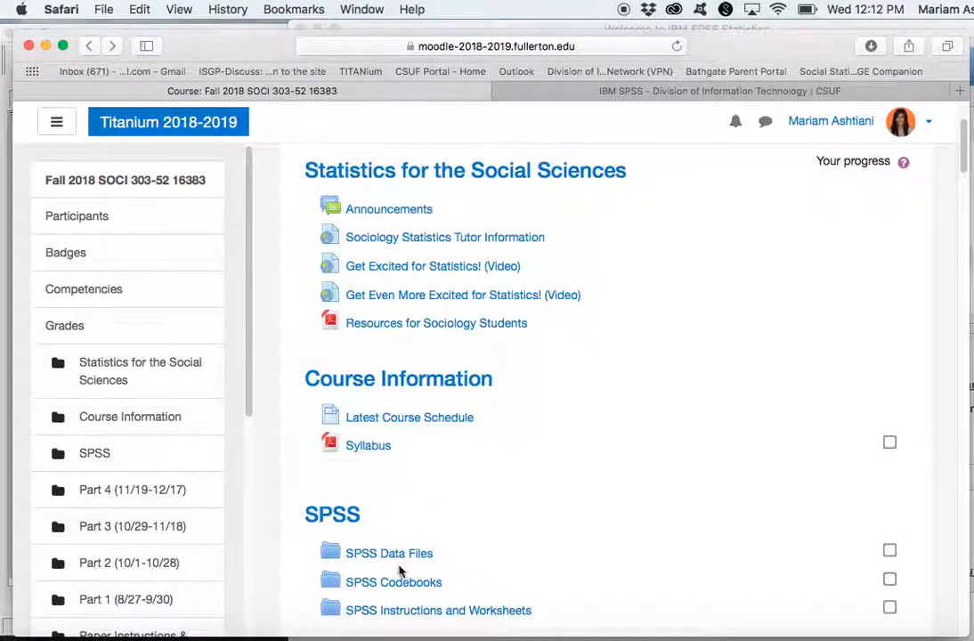
{"action": "left_click", "coordinate": [403, 580]}
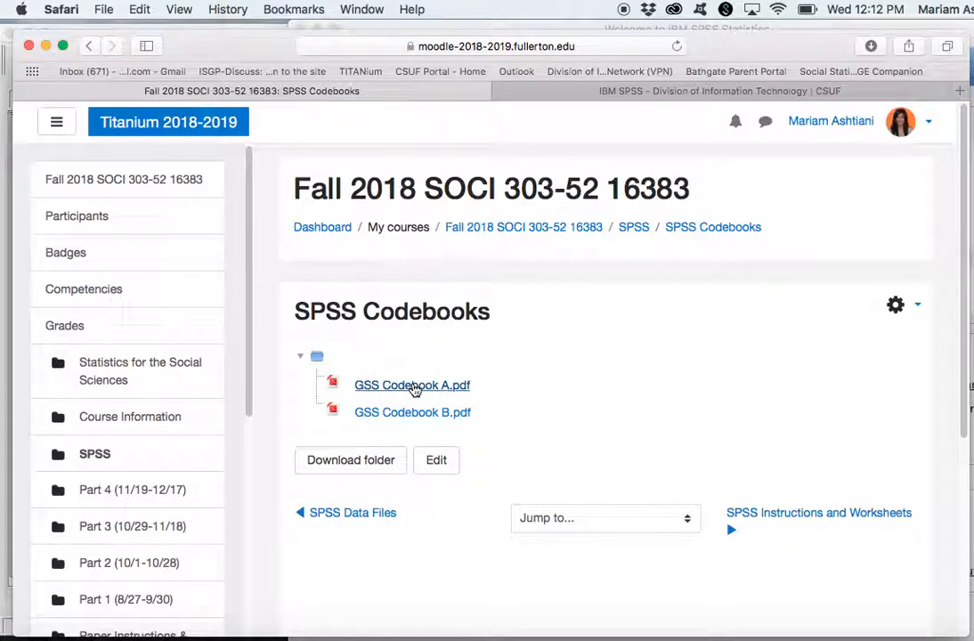
{"action": "left_click", "coordinate": [412, 387]}
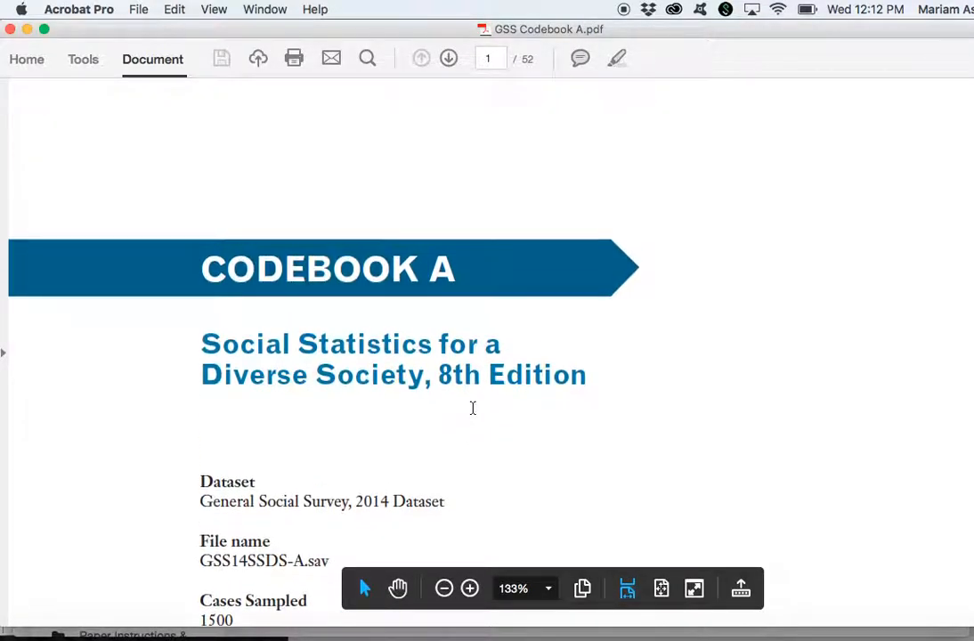
- Examine Codebook A's variable list and the Abany variable's details, and close the document
{"action": "scroll", "coordinate": [473, 407], "scroll_direction": "down", "scroll_amount": 10}
{"action": "scroll", "coordinate": [470, 408], "scroll_direction": "down", "scroll_amount": 5}
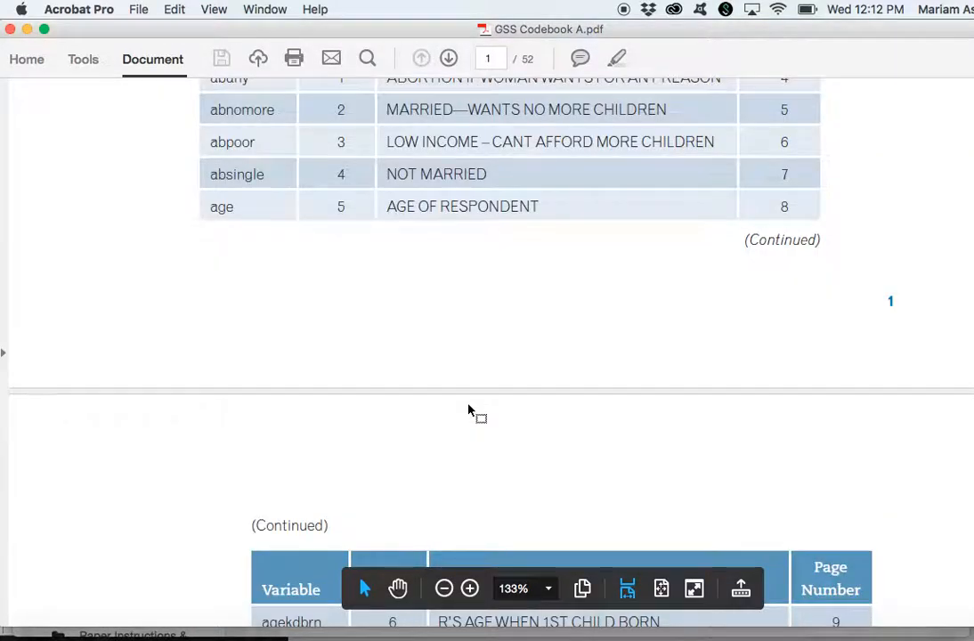
{"action": "scroll", "coordinate": [468, 411], "scroll_direction": "up", "scroll_amount": 4}
{"action": "scroll", "coordinate": [440, 398], "scroll_direction": "down", "scroll_amount": 15}
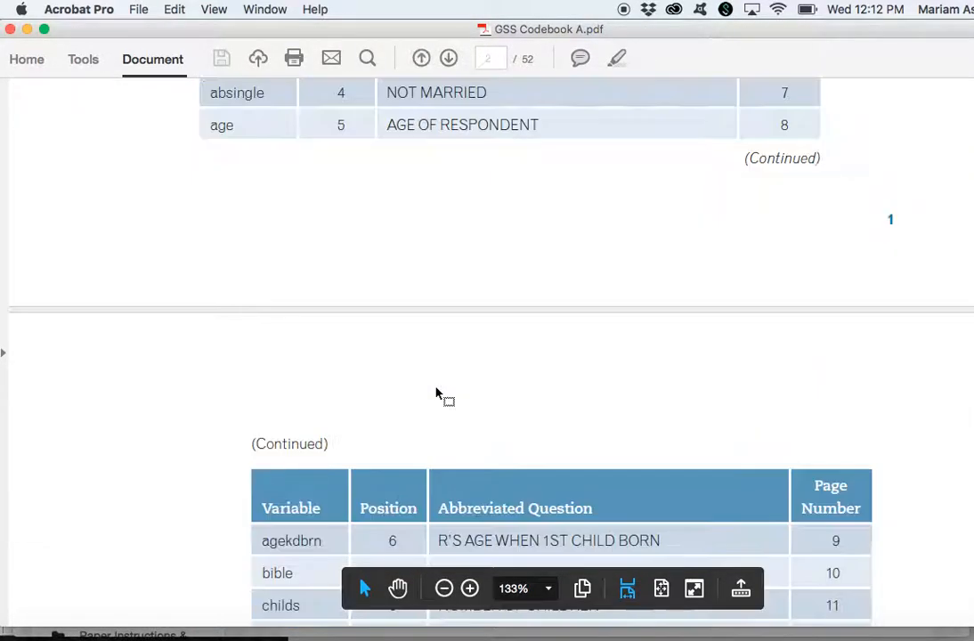
{"action": "scroll", "coordinate": [440, 398], "scroll_direction": "down", "scroll_amount": 20}
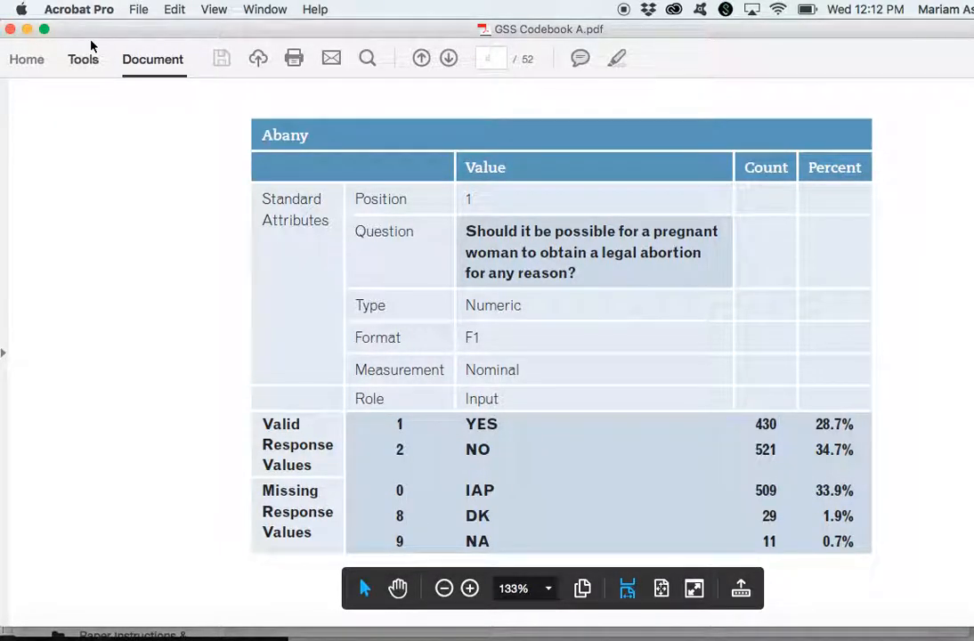
{"action": "left_click_drag", "start_coordinate": [95, 37], "coordinate": [124, 38]}
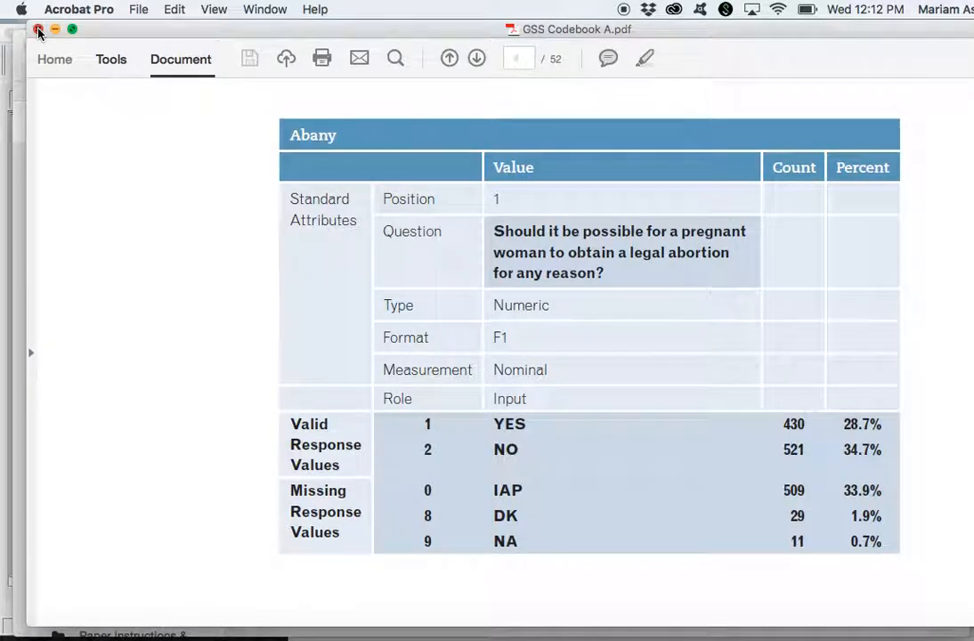
{"action": "left_click", "coordinate": [37, 30]}
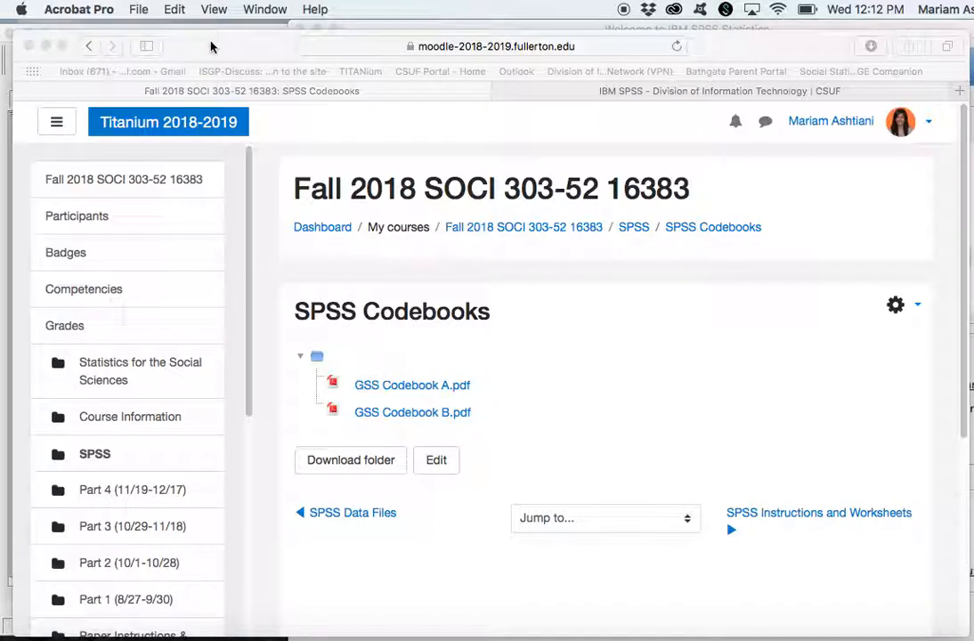
- Switch to SPSS Statistics and open the data file GSS14SSDS-A.sav from the SPSS folder
{"action": "left_click", "coordinate": [46, 47]}
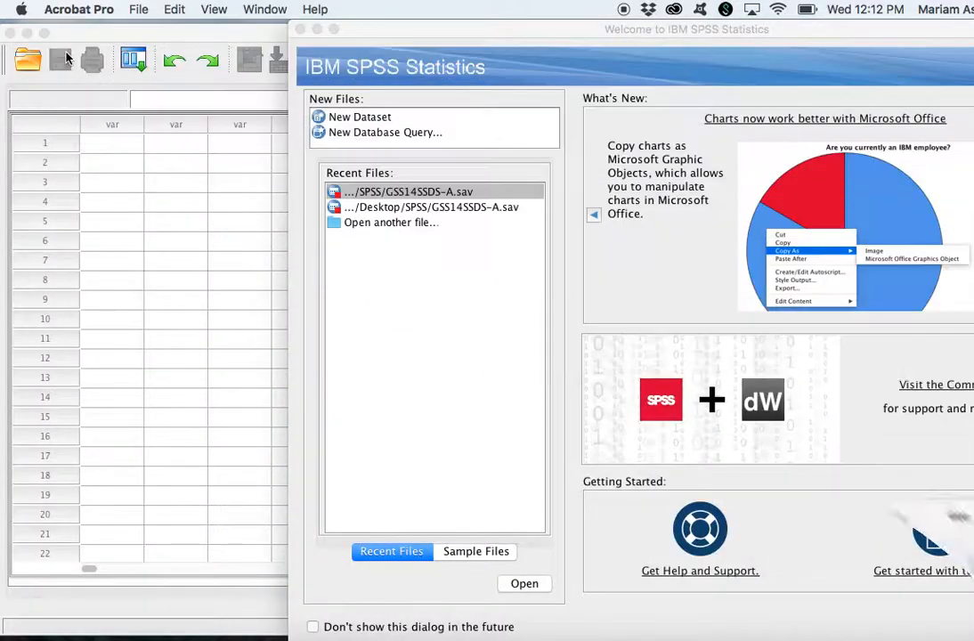
{"action": "left_click", "coordinate": [367, 223]}
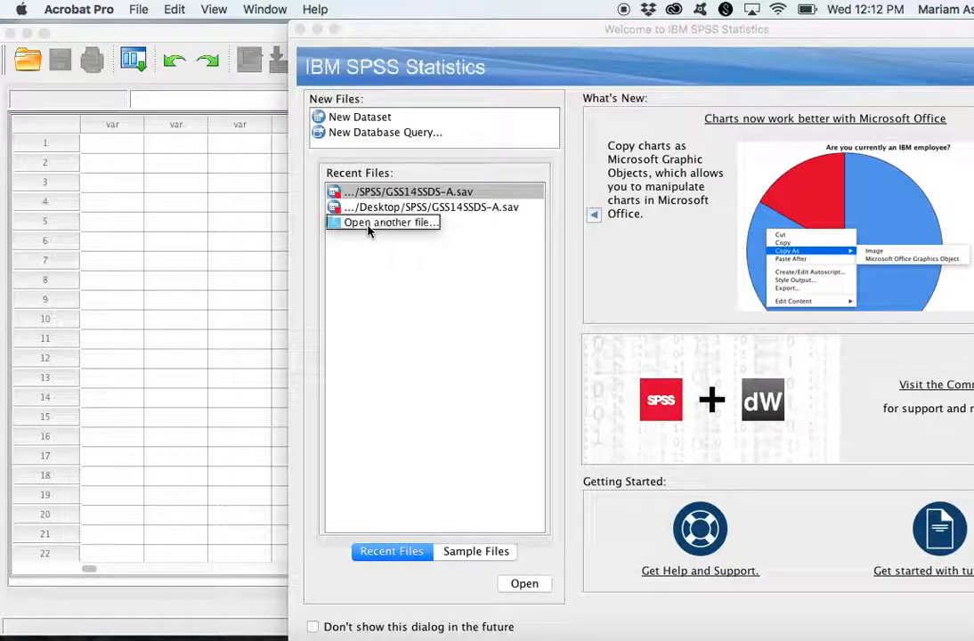
{"action": "double_click", "coordinate": [368, 224]}
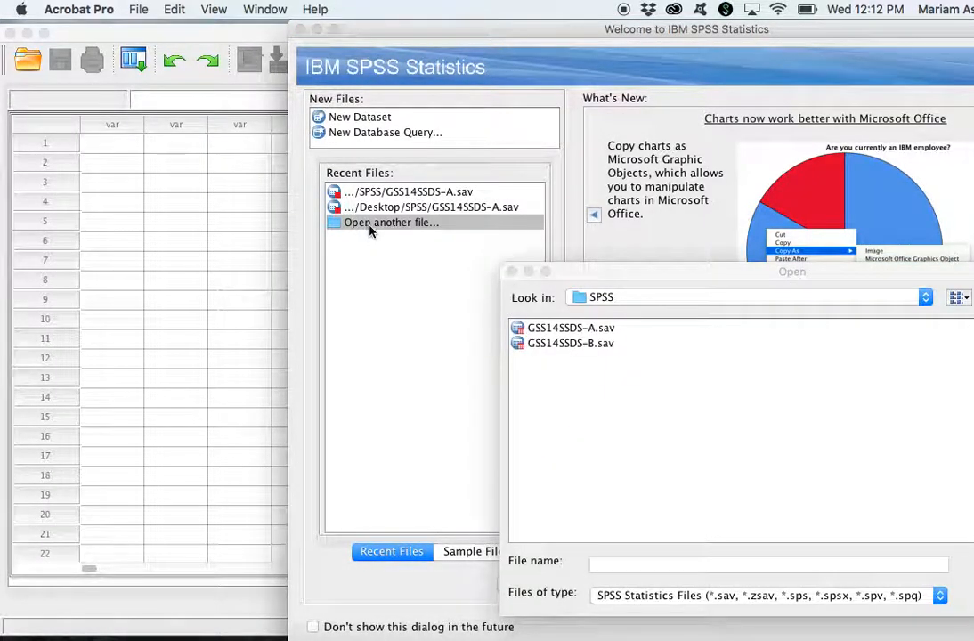
{"action": "left_click_drag", "start_coordinate": [590, 271], "coordinate": [327, 111]}
{"action": "left_click", "coordinate": [366, 138]}
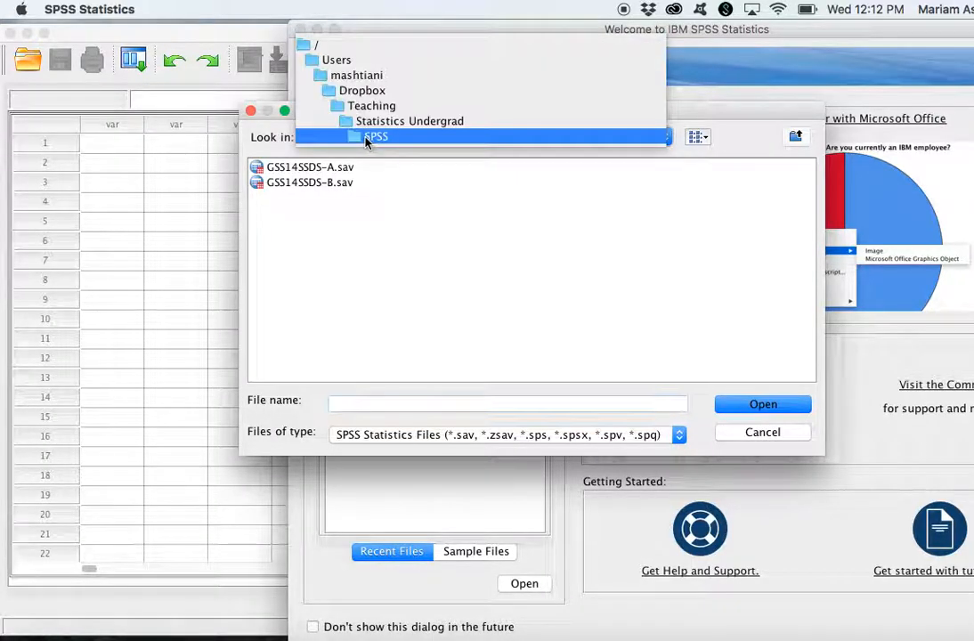
{"action": "left_click", "coordinate": [369, 135]}
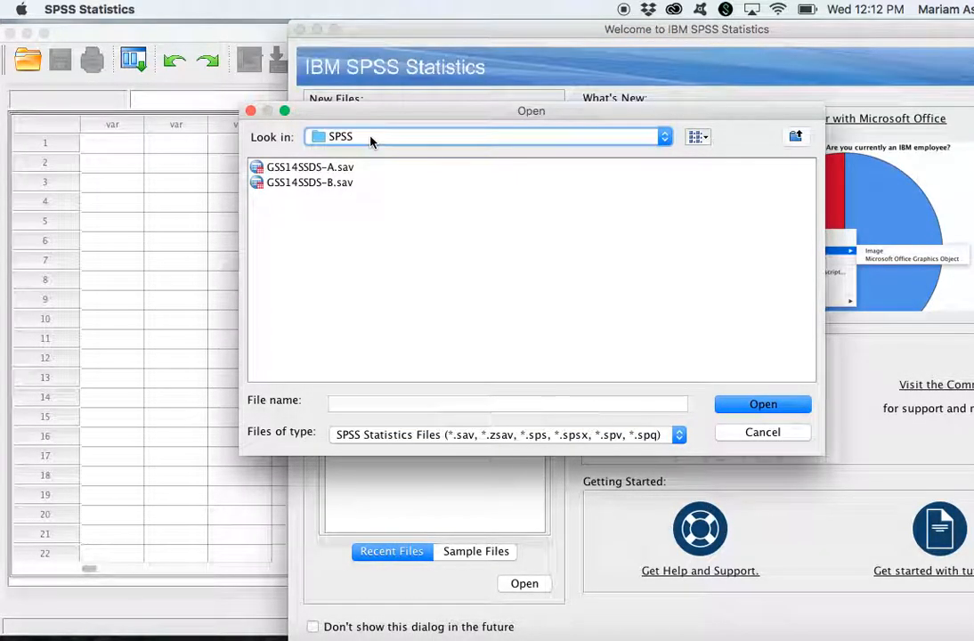
{"action": "left_click", "coordinate": [325, 168]}
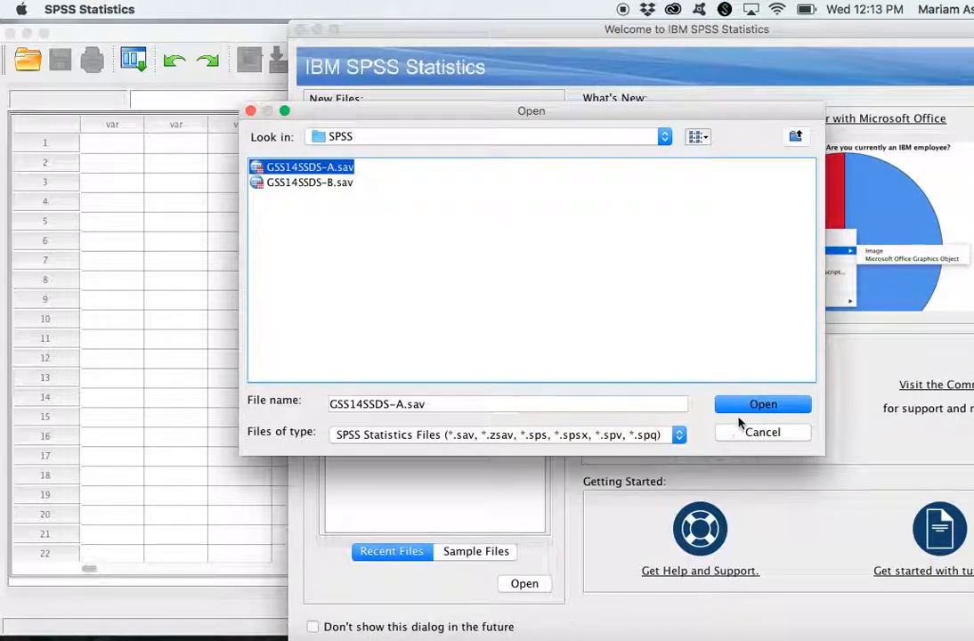
{"action": "left_click", "coordinate": [737, 408]}
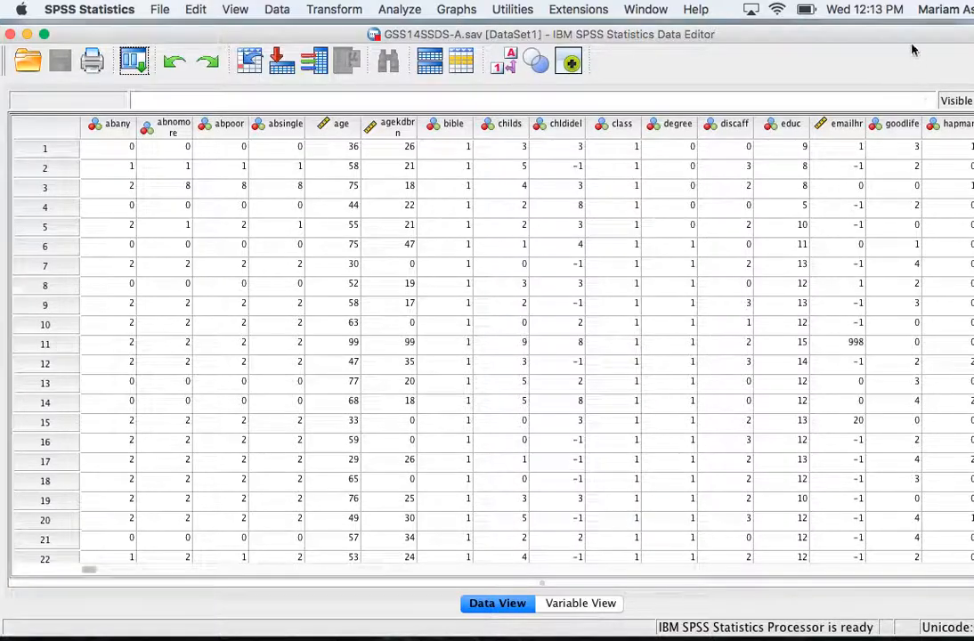
- Move and resize the GSS14SSDS-A.sav Data Editor window so its full width fits on the screen
{"action": "left_click_drag", "start_coordinate": [898, 34], "coordinate": [768, 45]}
{"action": "left_click_drag", "start_coordinate": [951, 216], "coordinate": [812, 211]}
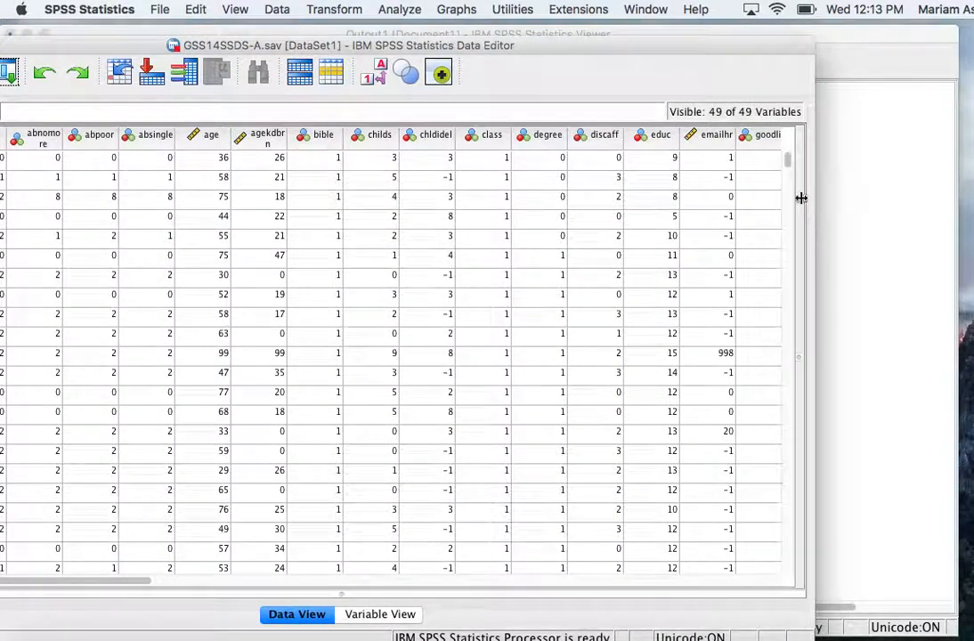
{"action": "double_click", "coordinate": [568, 44]}
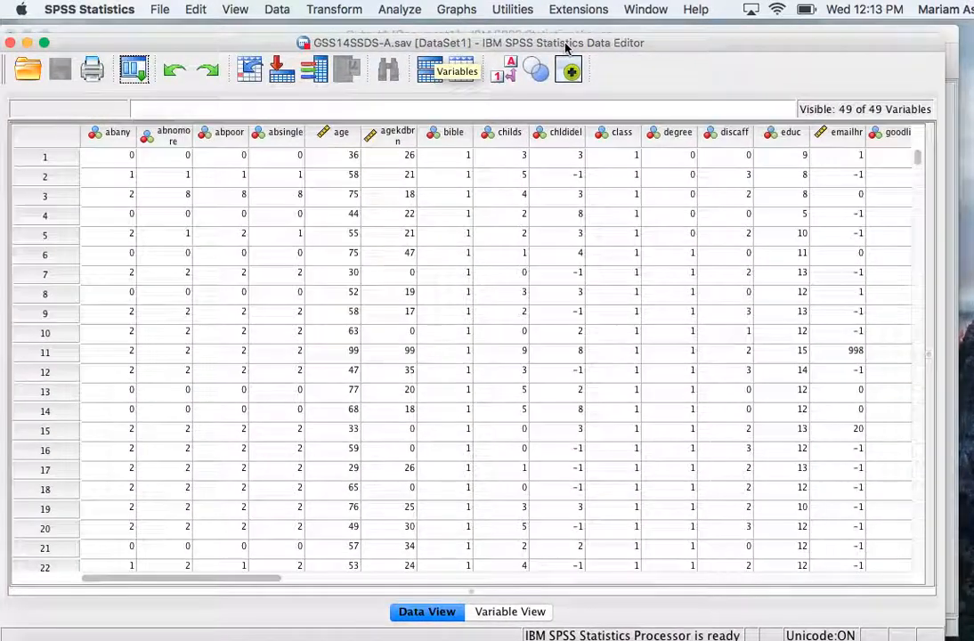
- Examine the GSS14SSDS-A.sav cases in Data View from the first row through the last case and back to the first
{"action": "left_click_drag", "start_coordinate": [566, 42], "coordinate": [580, 43]}
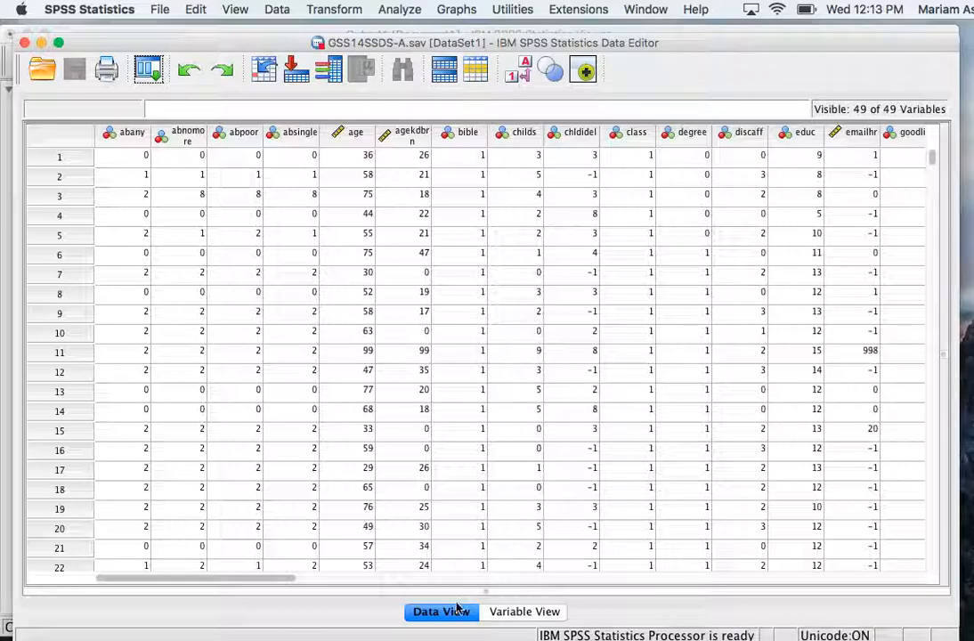
{"action": "scroll", "coordinate": [262, 398], "scroll_direction": "down", "scroll_amount": 5}
{"action": "scroll", "coordinate": [263, 400], "scroll_direction": "up", "scroll_amount": 5}
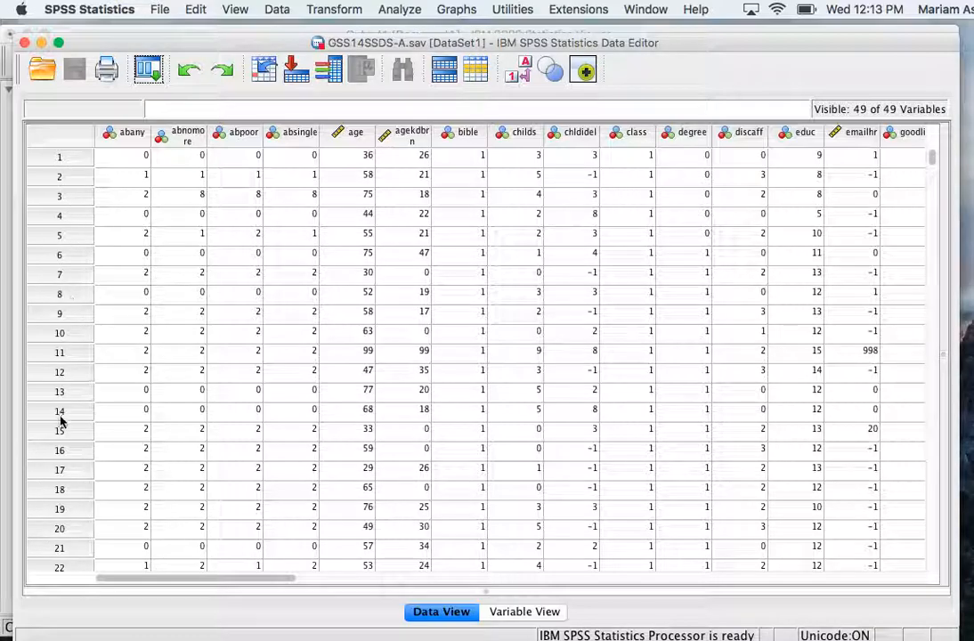
{"action": "scroll", "coordinate": [58, 332], "scroll_direction": "down", "scroll_amount": 20}
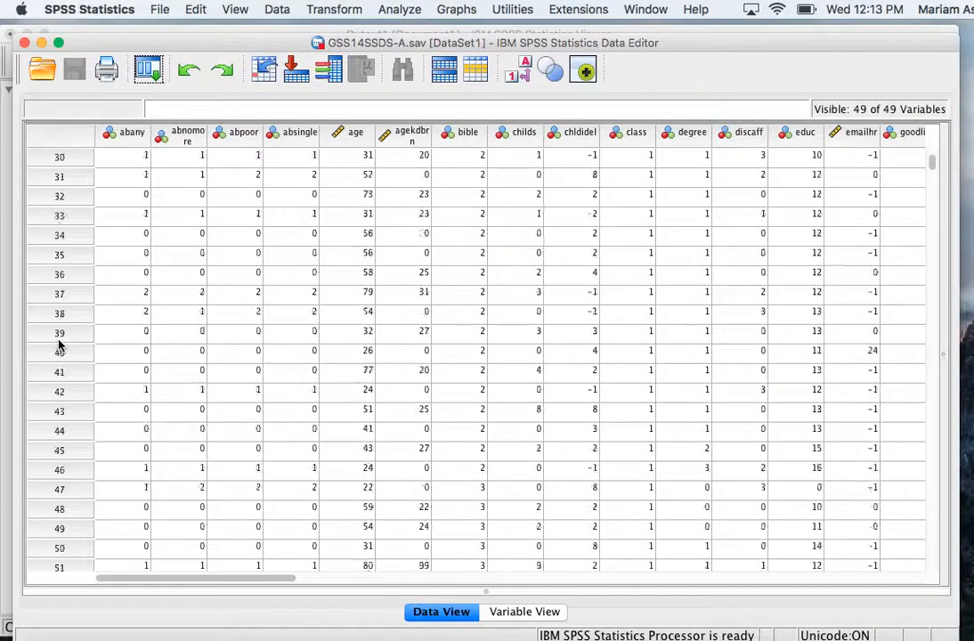
{"action": "left_click_drag", "start_coordinate": [940, 177], "coordinate": [937, 556]}
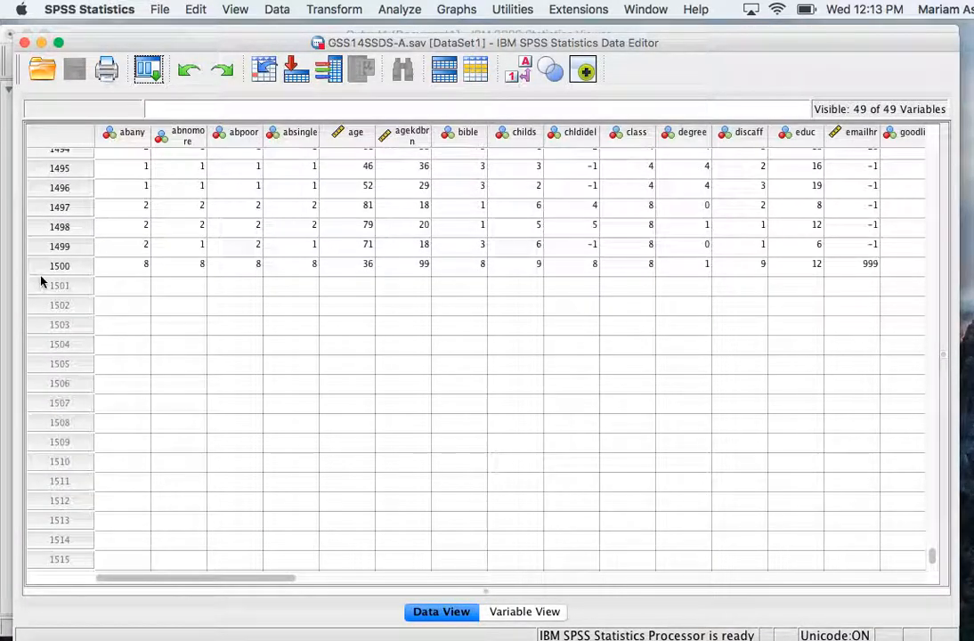
{"action": "scroll", "coordinate": [81, 271], "scroll_direction": "up", "scroll_amount": 10}
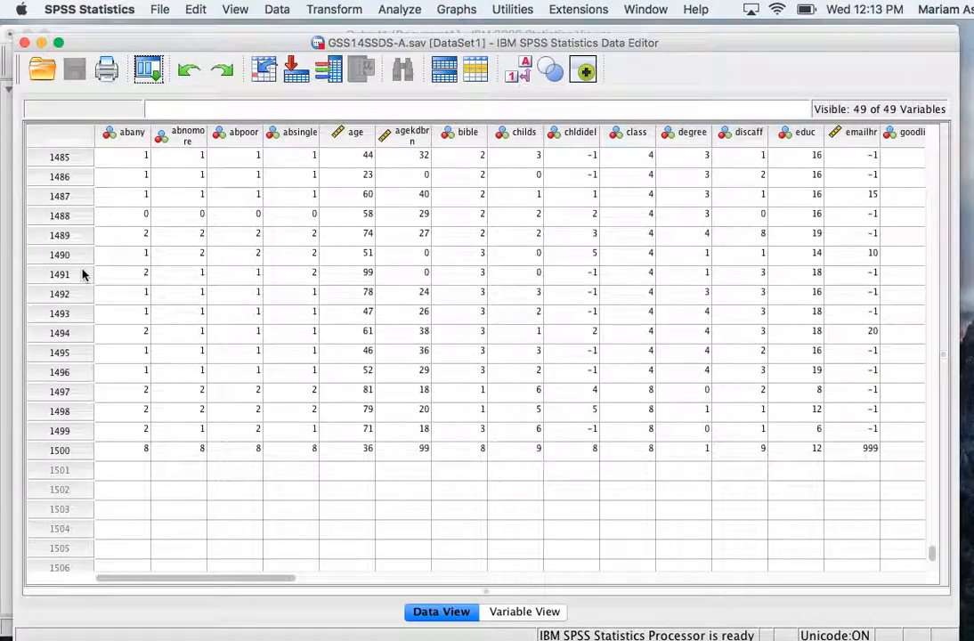
{"action": "scroll", "coordinate": [78, 267], "scroll_direction": "up", "scroll_amount": 12}
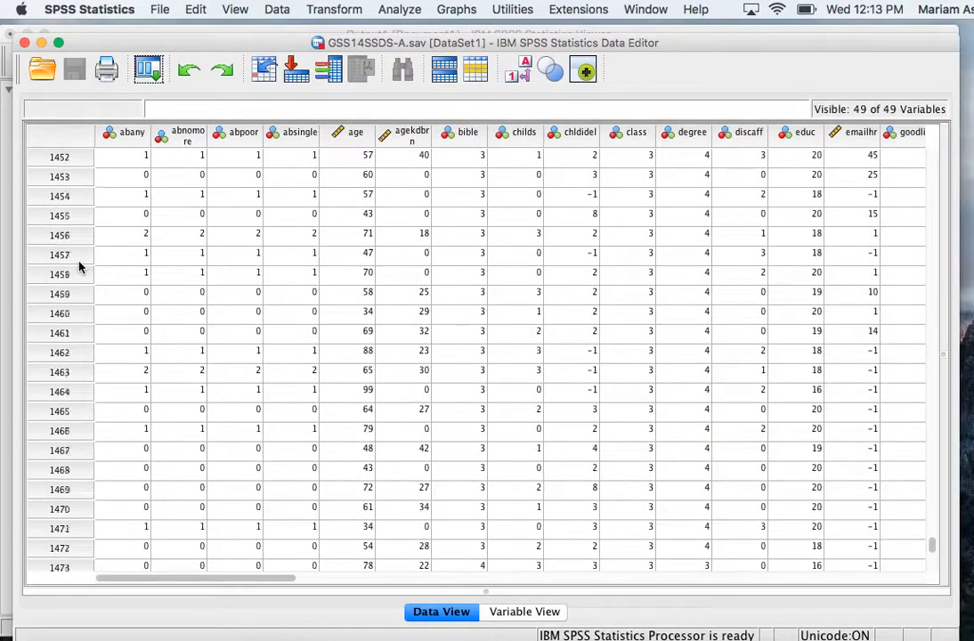
{"action": "scroll", "coordinate": [76, 268], "scroll_direction": "up", "scroll_amount": 20}
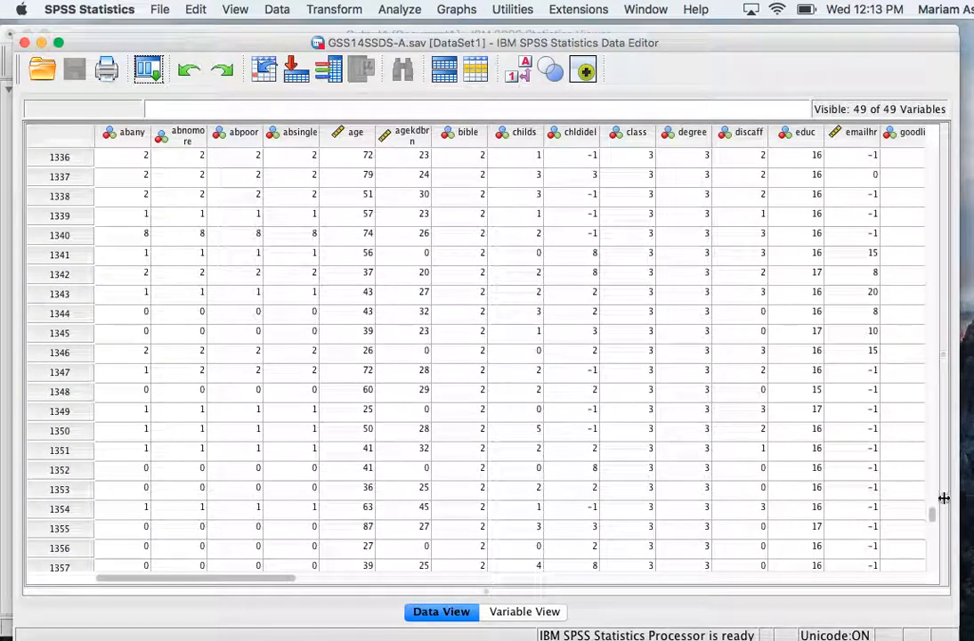
{"action": "left_click_drag", "start_coordinate": [933, 513], "coordinate": [935, 125]}
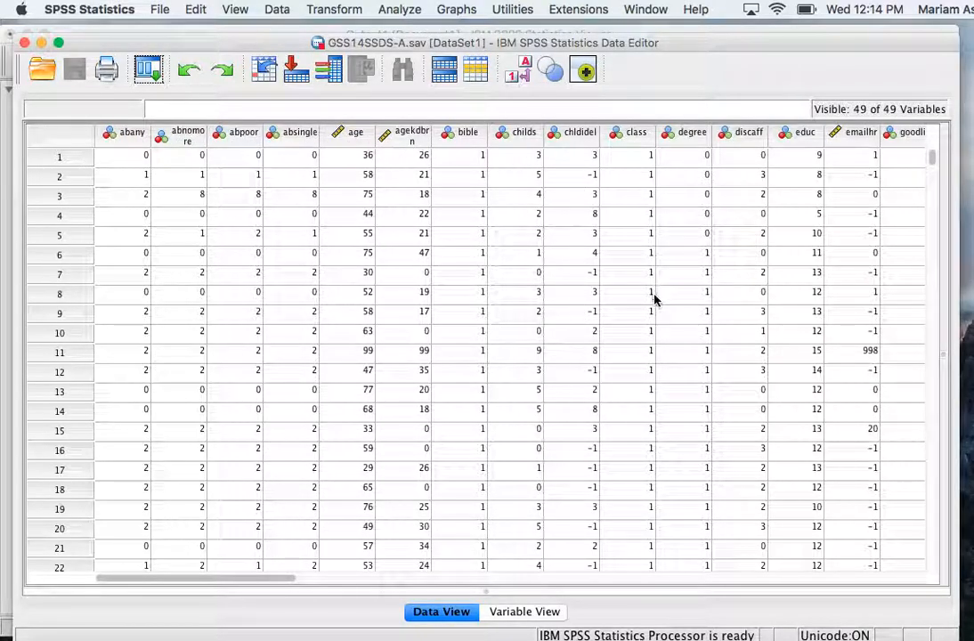
{"action": "left_click", "coordinate": [685, 331]}
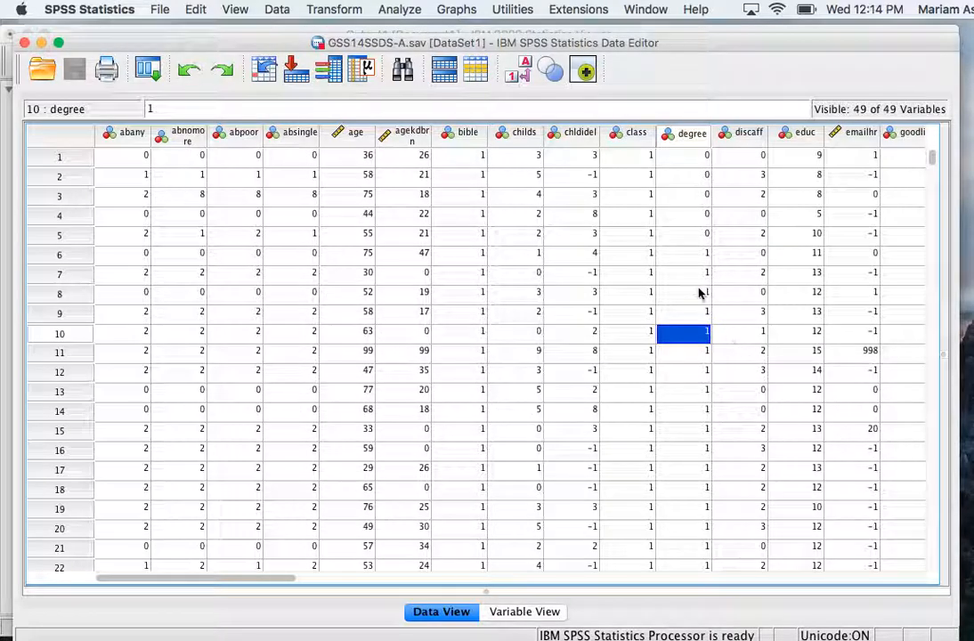
- Show the dataset's variable definitions in Variable View and widen the Label column so the full variable labels are readable
{"action": "left_click", "coordinate": [516, 612]}
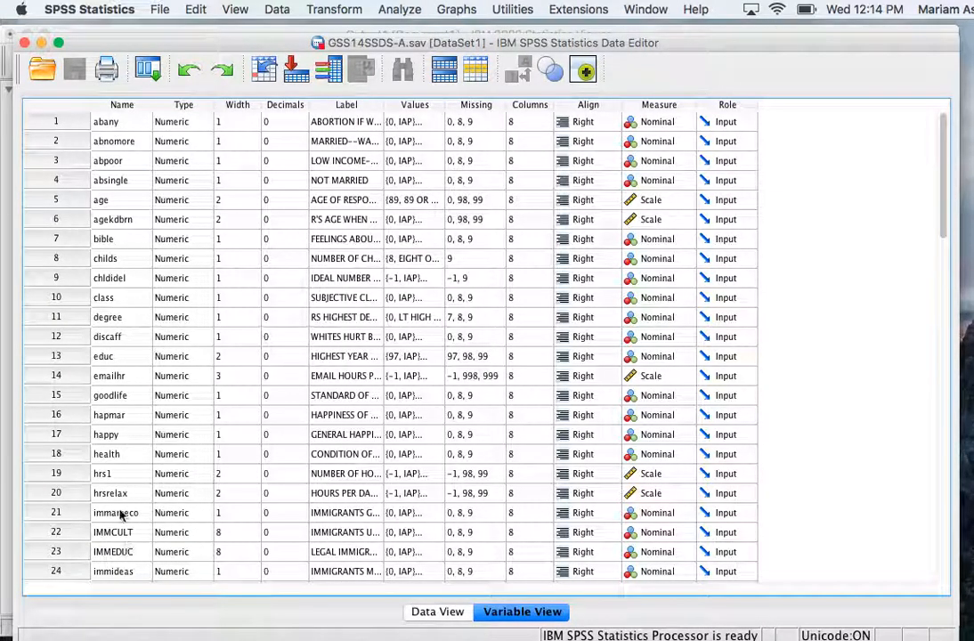
{"action": "left_click", "coordinate": [96, 119]}
{"action": "left_click", "coordinate": [98, 142]}
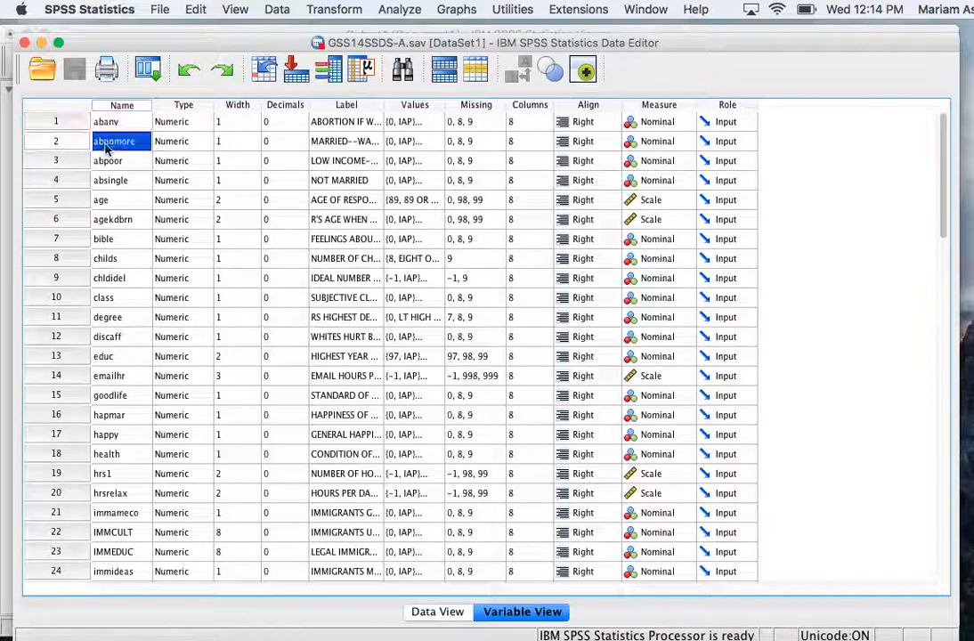
{"action": "left_click", "coordinate": [100, 161]}
{"action": "left_click_drag", "start_coordinate": [383, 107], "coordinate": [631, 106]}
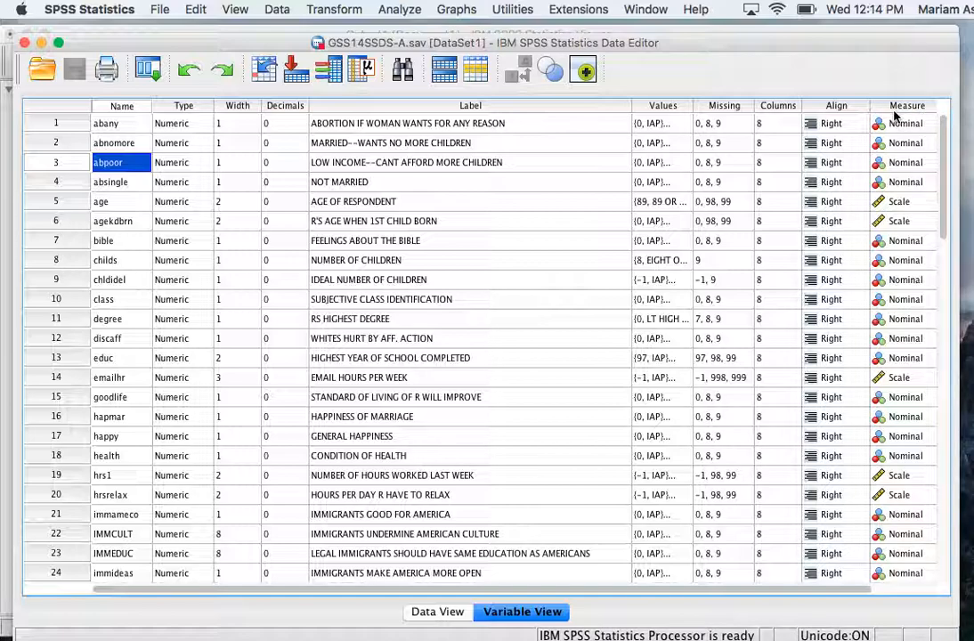
- Examine the labels and measurement levels of all variables through the end of the list, and return to the first variable
{"action": "left_click_drag", "start_coordinate": [589, 592], "coordinate": [673, 591]}
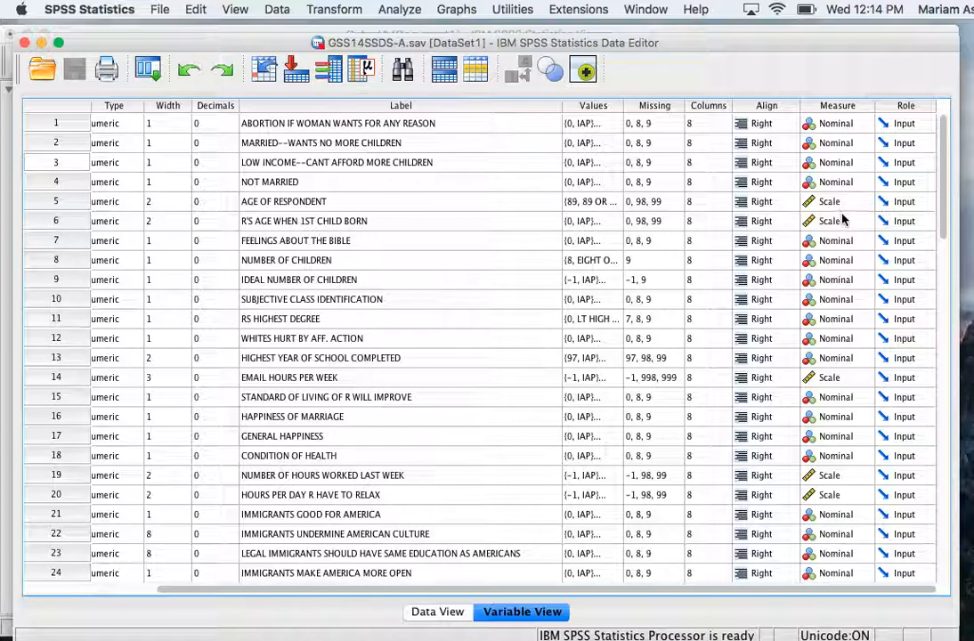
{"action": "scroll", "coordinate": [835, 357], "scroll_direction": "down", "scroll_amount": 10}
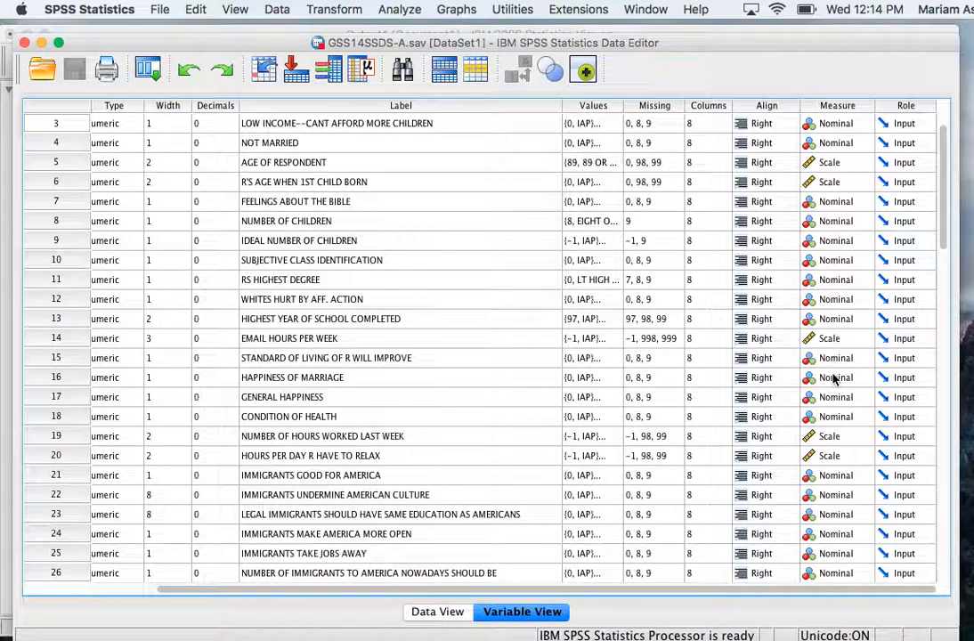
{"action": "scroll", "coordinate": [840, 381], "scroll_direction": "down", "scroll_amount": 7}
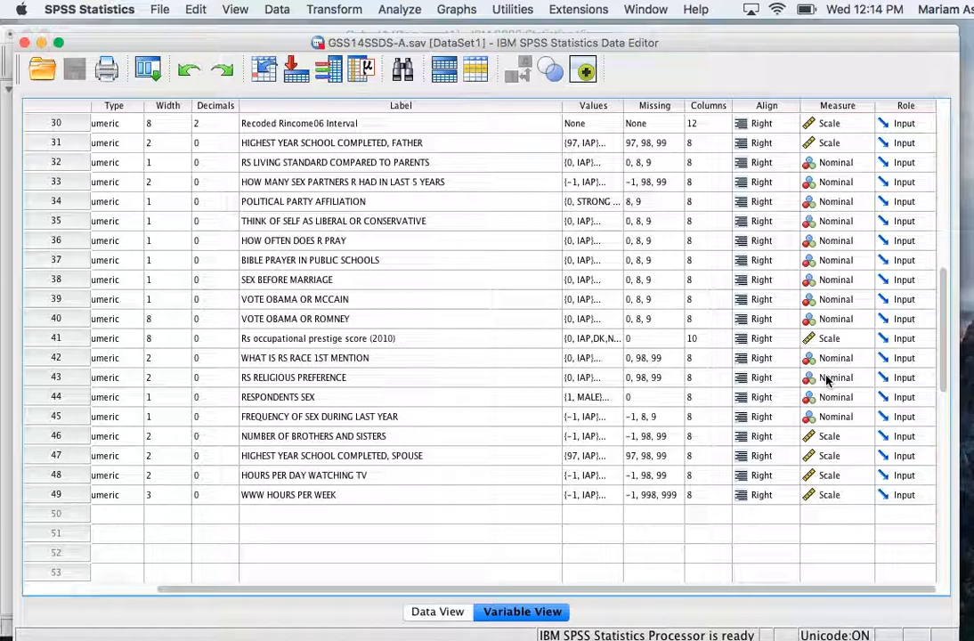
{"action": "scroll", "coordinate": [361, 377], "scroll_direction": "up", "scroll_amount": 15}
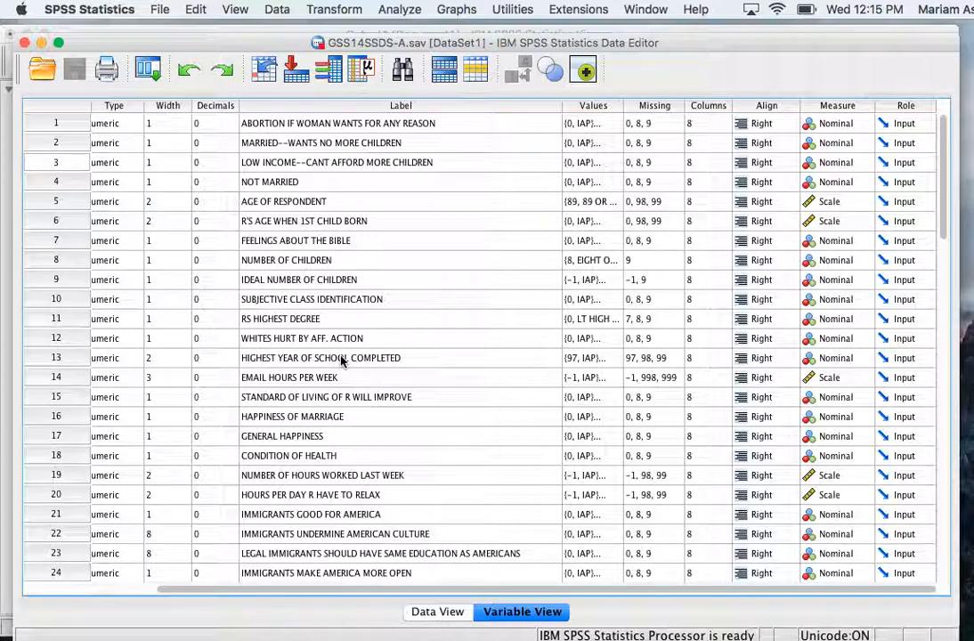
- Start the Frequencies analysis, then move and shrink its dialog so all of its options fit on the screen
{"action": "left_click", "coordinate": [394, 9]}
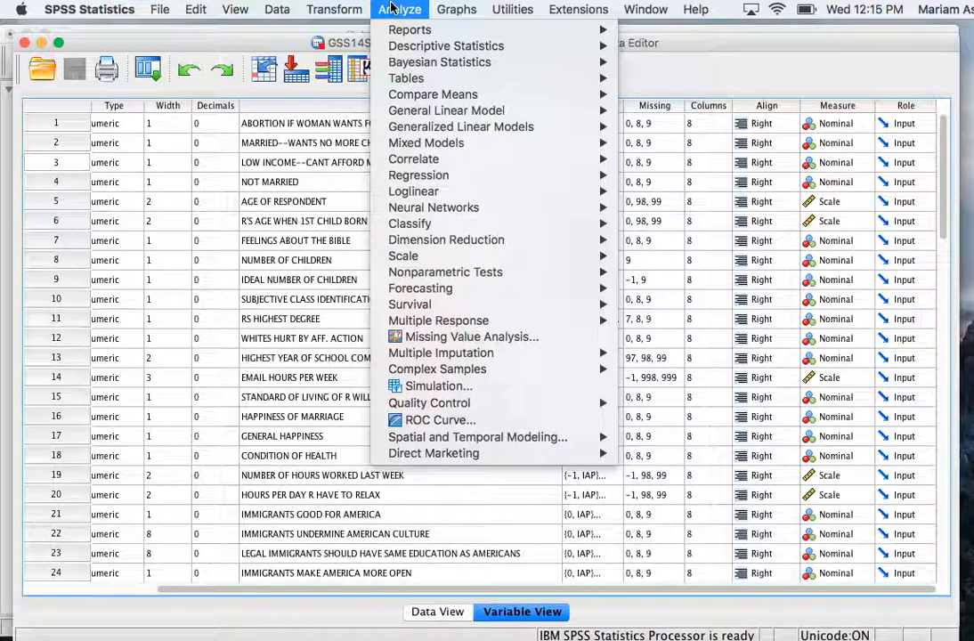
{"action": "mouse_move", "coordinate": [444, 50]}
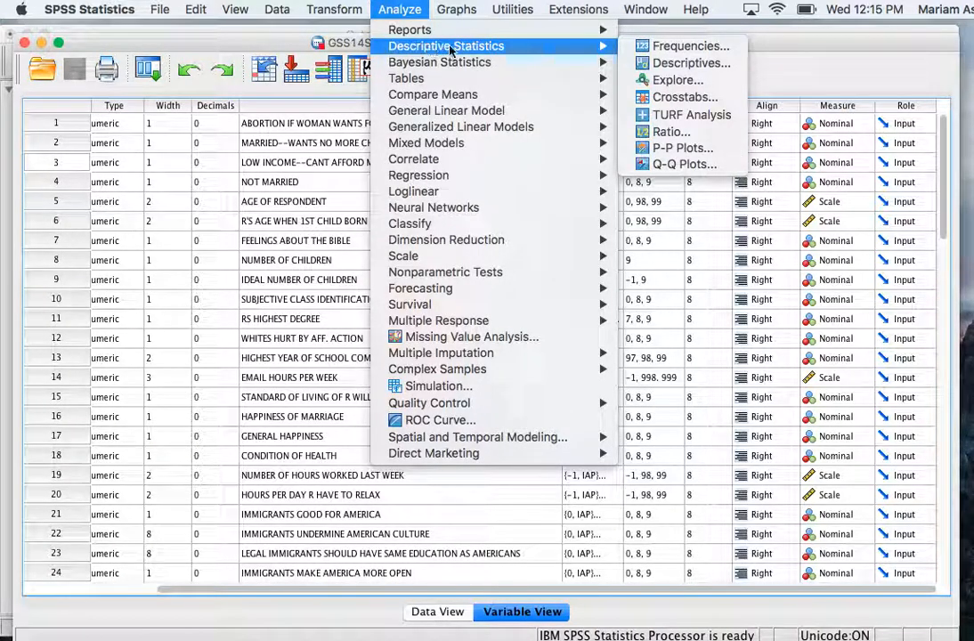
{"action": "left_click", "coordinate": [679, 50]}
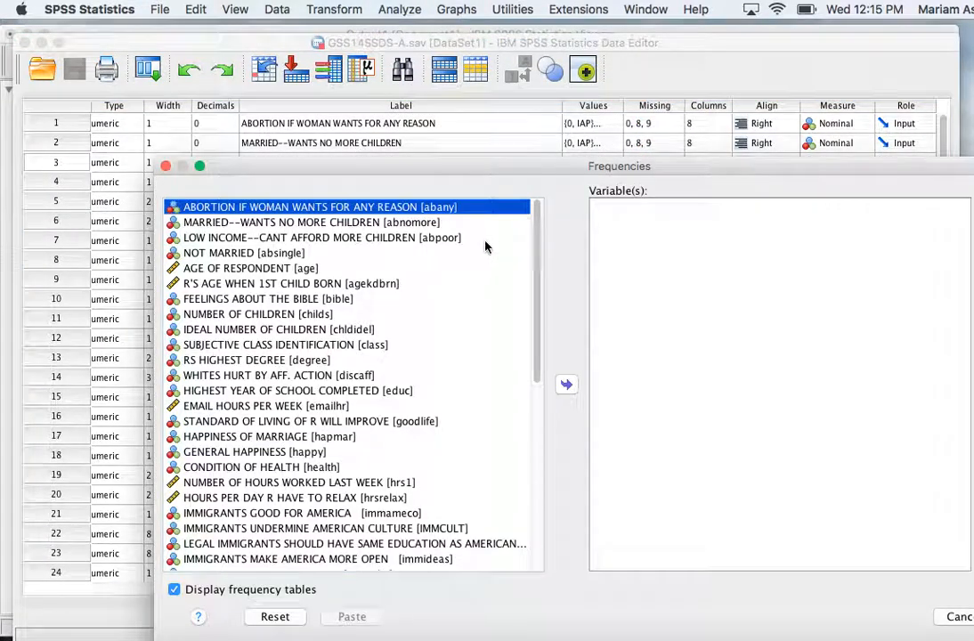
{"action": "left_click_drag", "start_coordinate": [534, 172], "coordinate": [407, 64]}
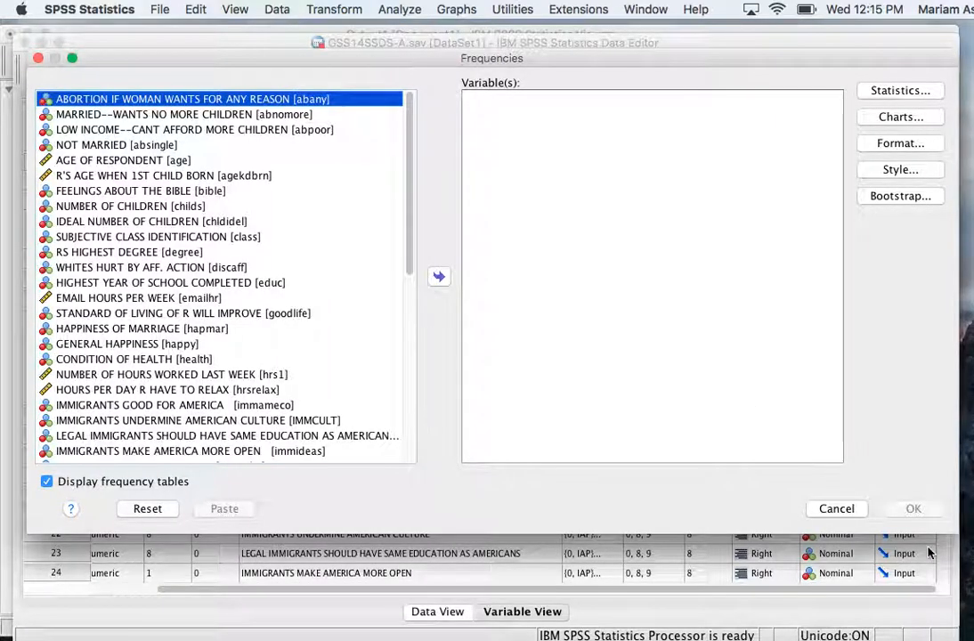
{"action": "left_click_drag", "start_coordinate": [956, 533], "coordinate": [868, 481]}
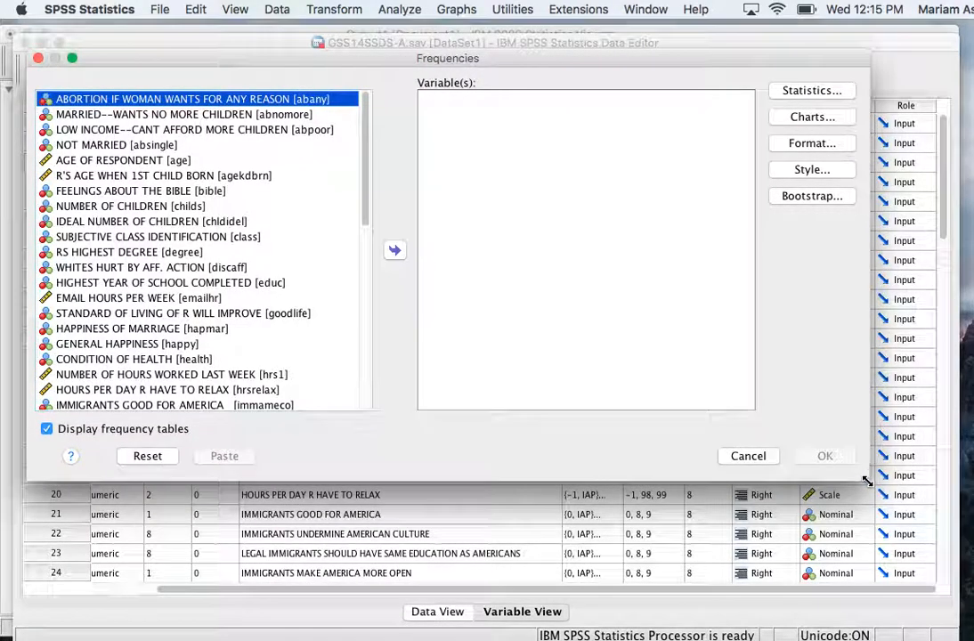
{"action": "left_click_drag", "start_coordinate": [426, 60], "coordinate": [477, 87]}
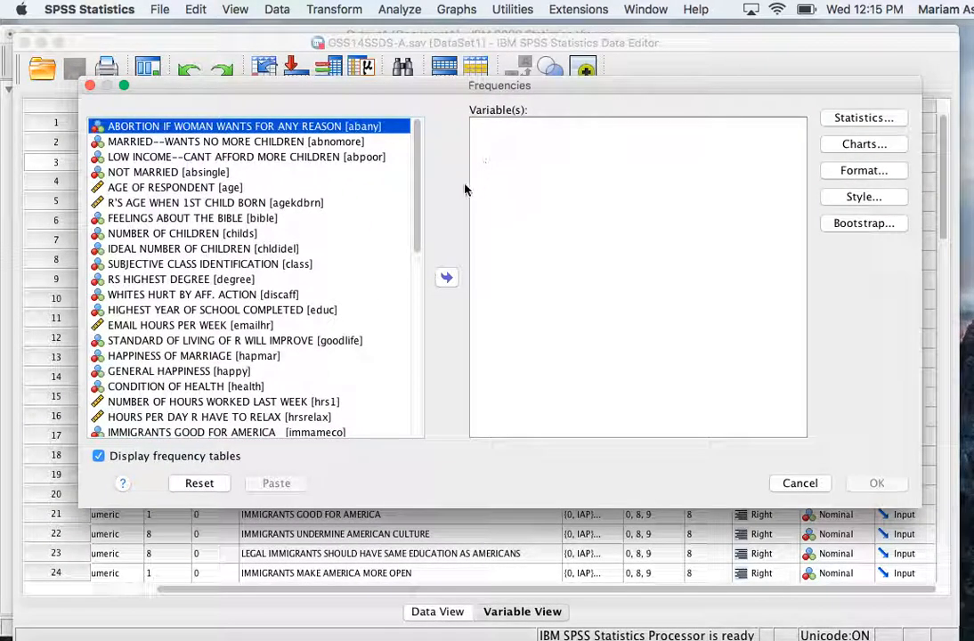
- Add RESPONDENTS SEX [sex] as the analysis variable and run Frequencies with frequency tables displayed
{"action": "left_click_drag", "start_coordinate": [417, 211], "coordinate": [412, 394]}
{"action": "left_click", "coordinate": [162, 356]}
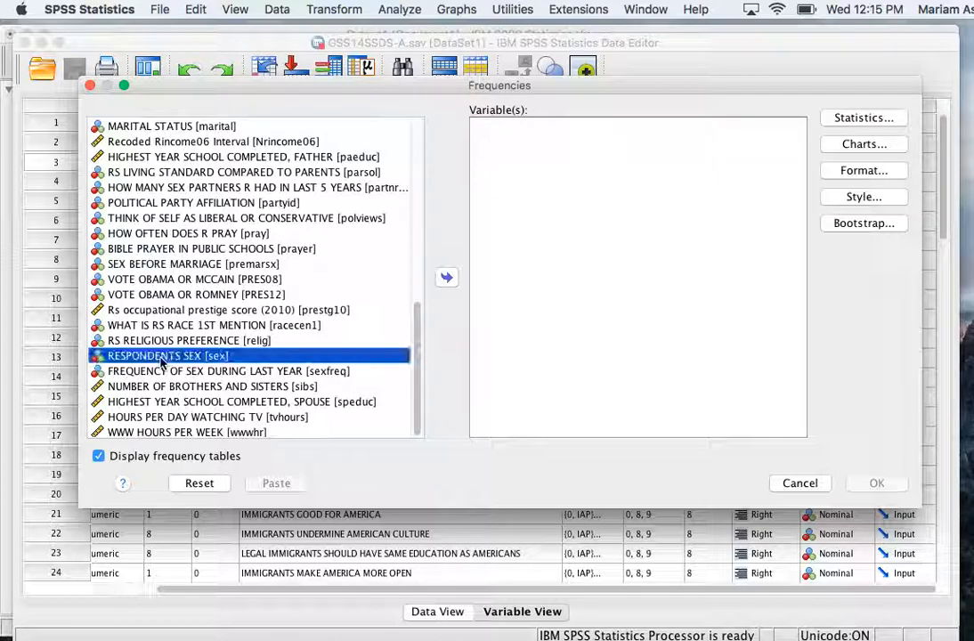
{"action": "double_click", "coordinate": [162, 356]}
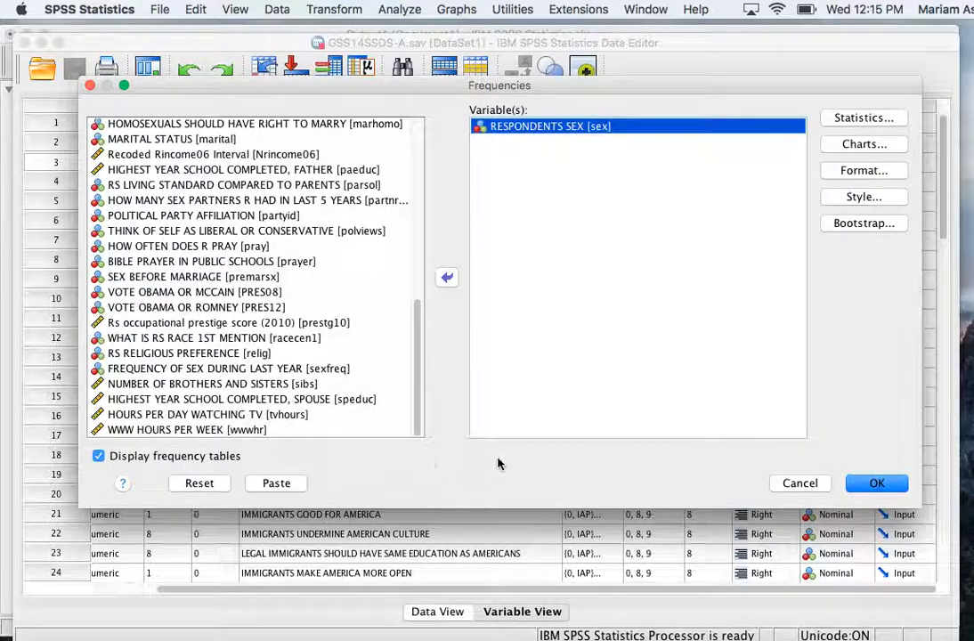
{"action": "left_click", "coordinate": [874, 485]}
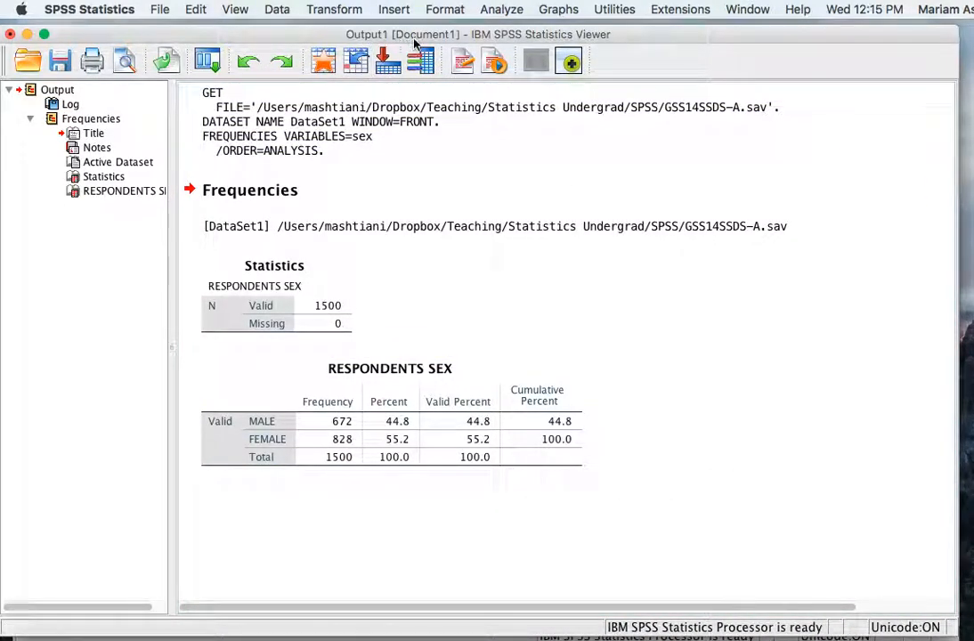
- Examine the RESPONDENTS SEX output table's frequency, percent, valid percent and cumulative percent for males and females
{"action": "left_click_drag", "start_coordinate": [318, 46], "coordinate": [451, 529]}
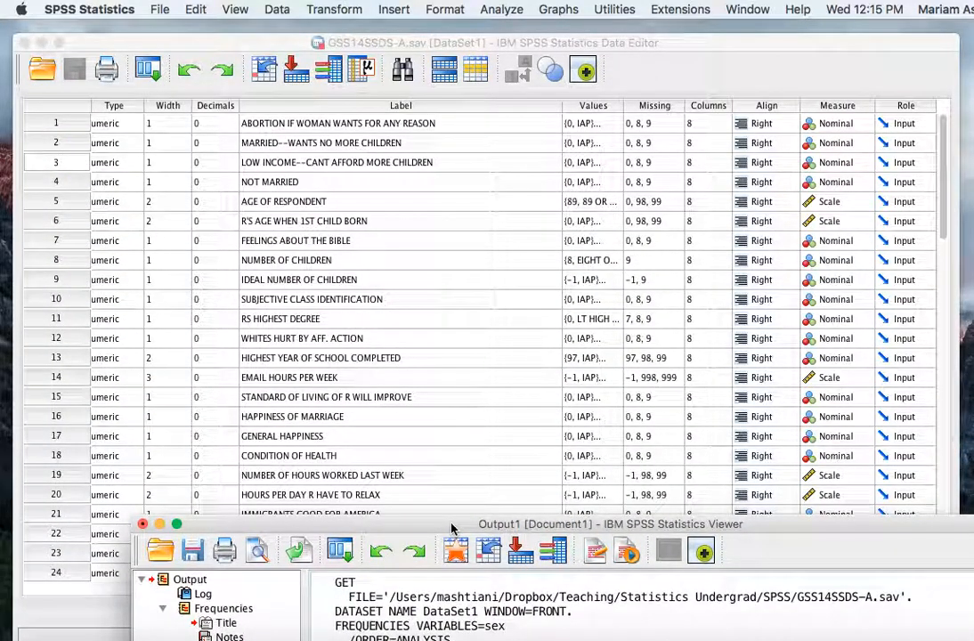
{"action": "left_click_drag", "start_coordinate": [451, 529], "coordinate": [326, 19]}
{"action": "left_click", "coordinate": [293, 381]}
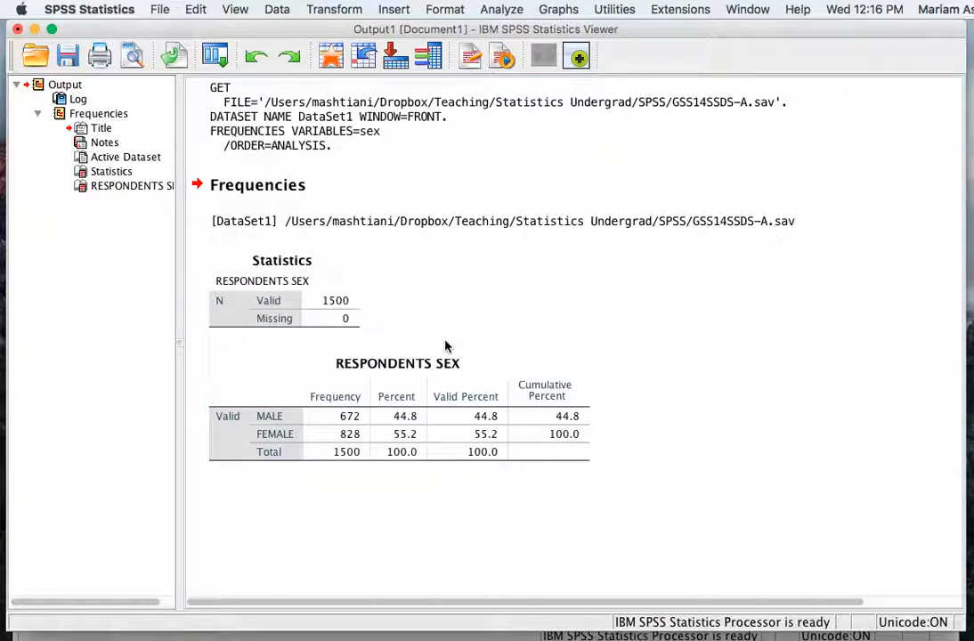
{"action": "left_click", "coordinate": [387, 364]}
{"action": "left_click", "coordinate": [483, 435]}
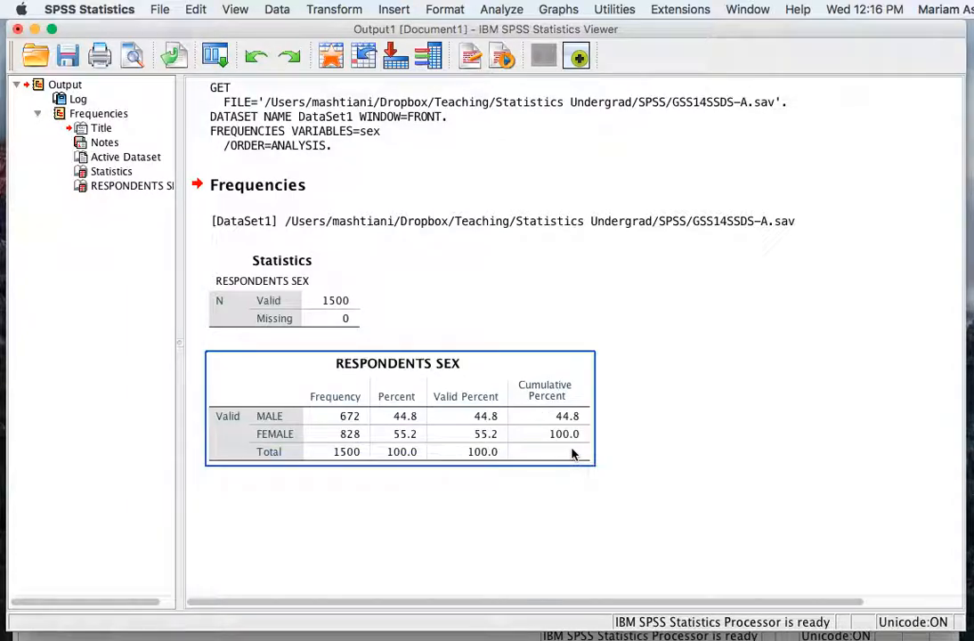
{"action": "left_click", "coordinate": [587, 504]}
{"action": "left_click", "coordinate": [543, 415]}
{"action": "left_click", "coordinate": [664, 433]}
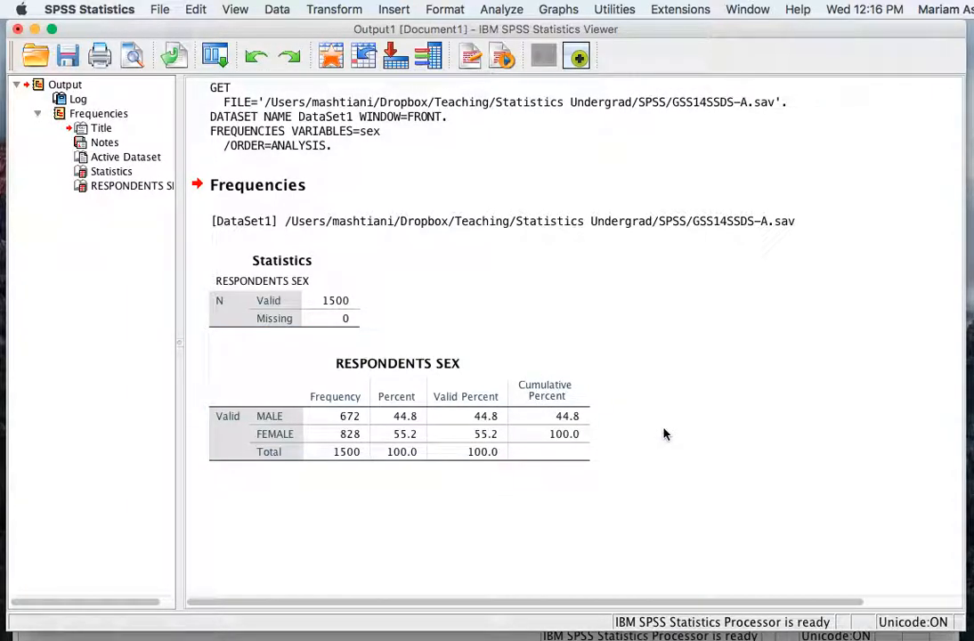
{"action": "left_click", "coordinate": [217, 441]}
{"action": "left_click", "coordinate": [641, 425]}
{"action": "left_click", "coordinate": [566, 445]}
{"action": "left_click", "coordinate": [613, 461]}
- Set up Copy Special for the RESPONDENTS SEX table with only Rich Text (RTF) selected, and cancel without copying
{"action": "left_click", "coordinate": [394, 437]}
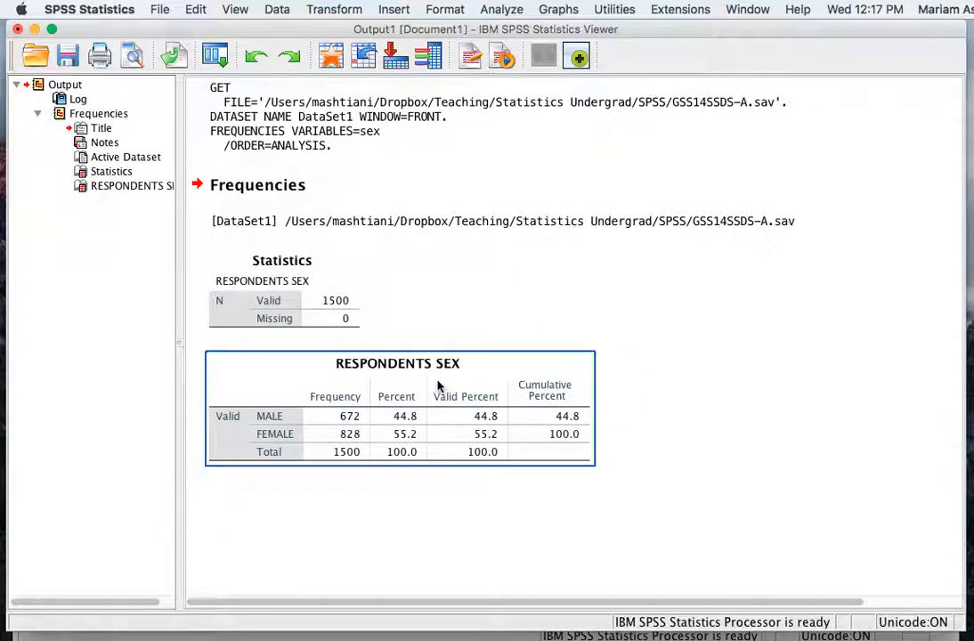
{"action": "right_click", "coordinate": [407, 384]}
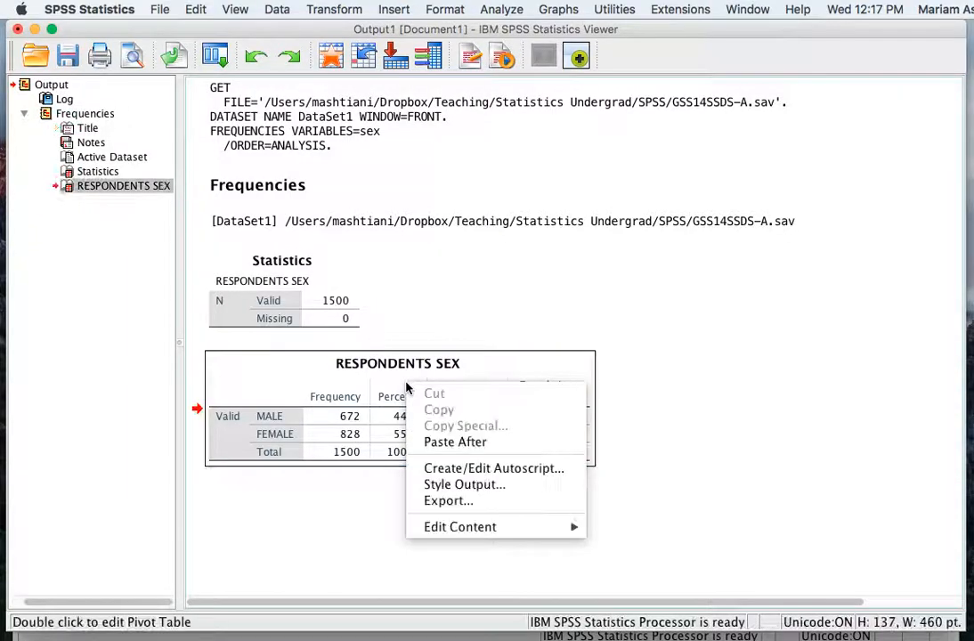
{"action": "right_click", "coordinate": [376, 416]}
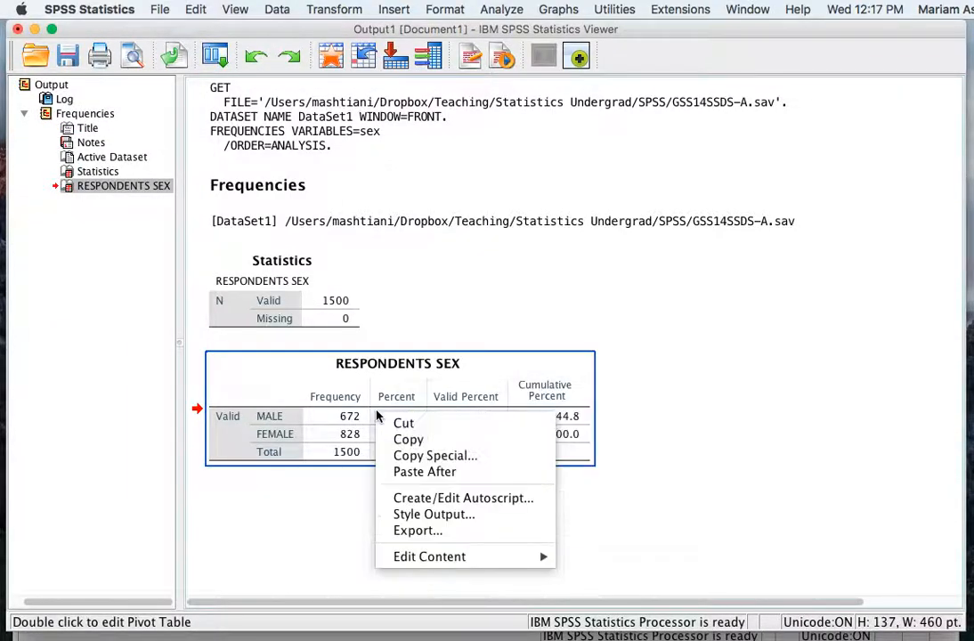
{"action": "left_click", "coordinate": [423, 456]}
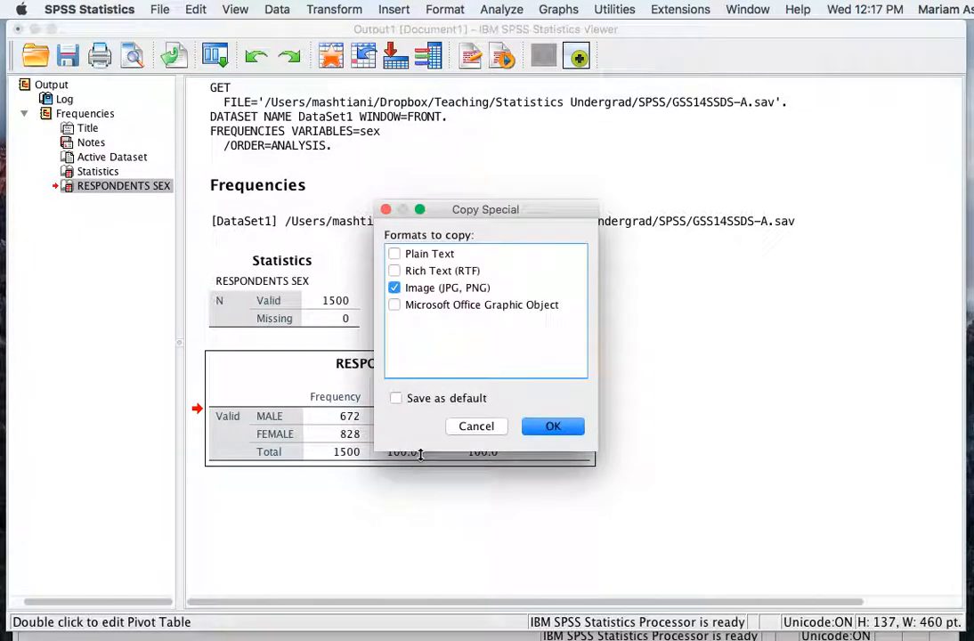
{"action": "left_click", "coordinate": [394, 287]}
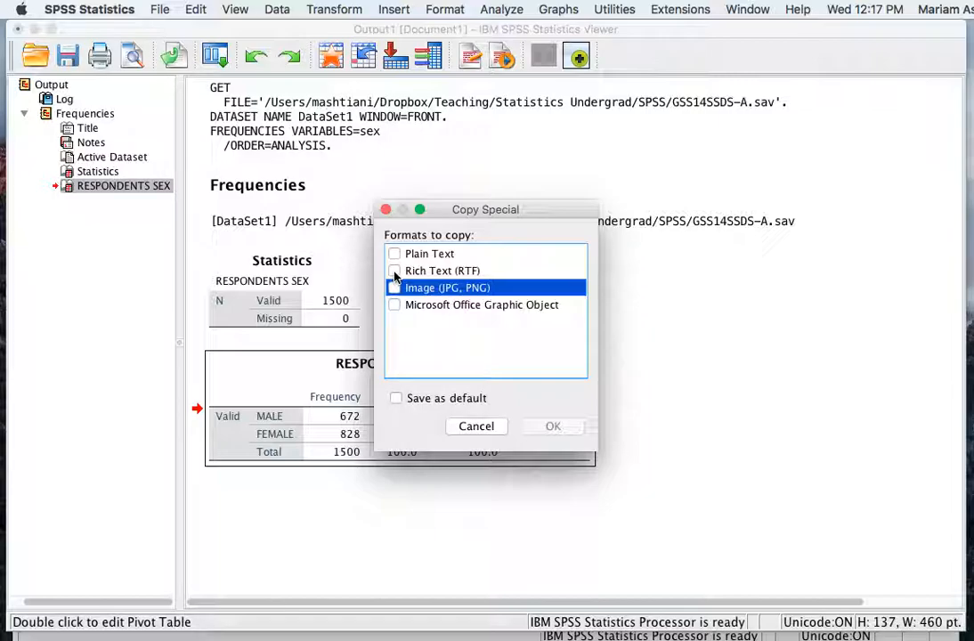
{"action": "left_click", "coordinate": [394, 271]}
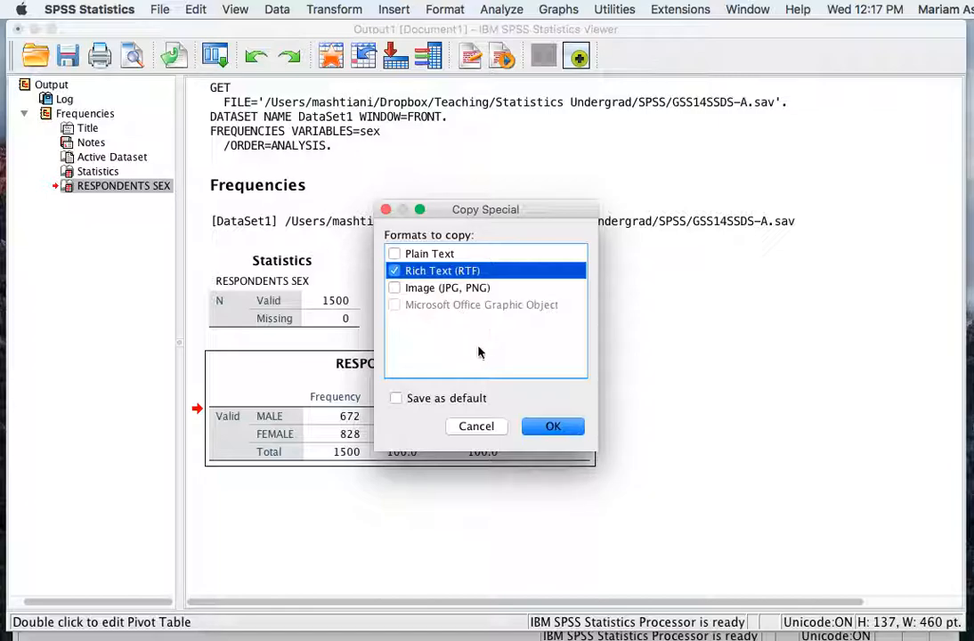
{"action": "left_click", "coordinate": [476, 426]}
{"action": "left_click", "coordinate": [226, 92]}
{"action": "left_click", "coordinate": [323, 174]}
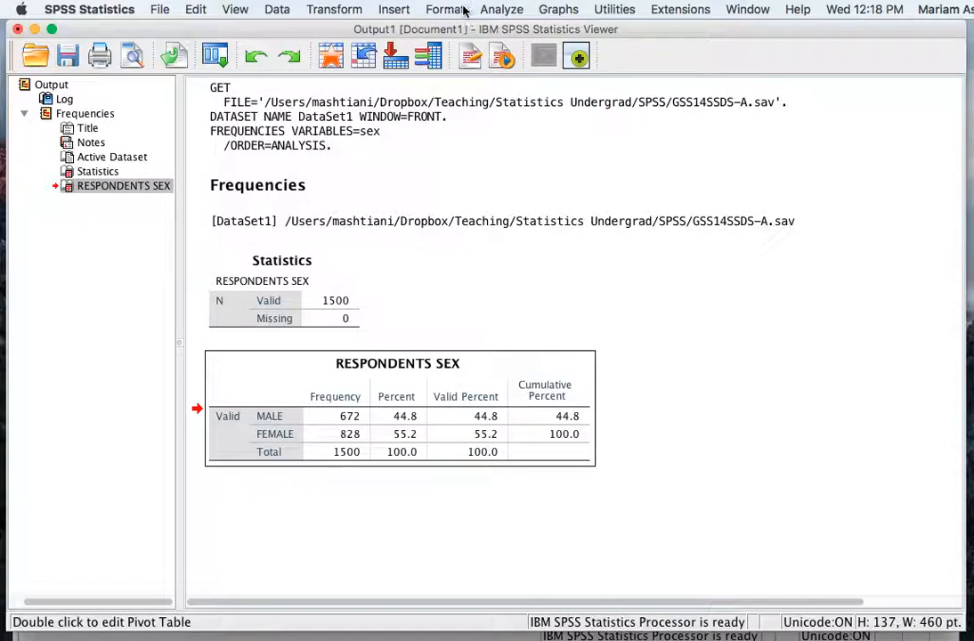
- Start another Frequencies analysis of RESPONDENTS SEX [sex] and set its charts to bar charts showing percentages
{"action": "left_click", "coordinate": [496, 10]}
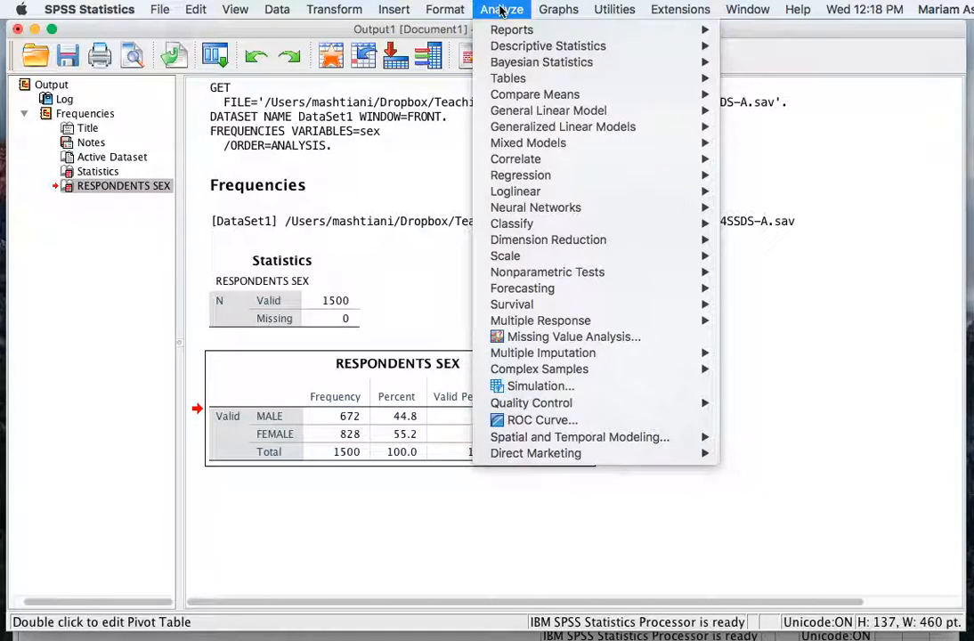
{"action": "mouse_move", "coordinate": [561, 45]}
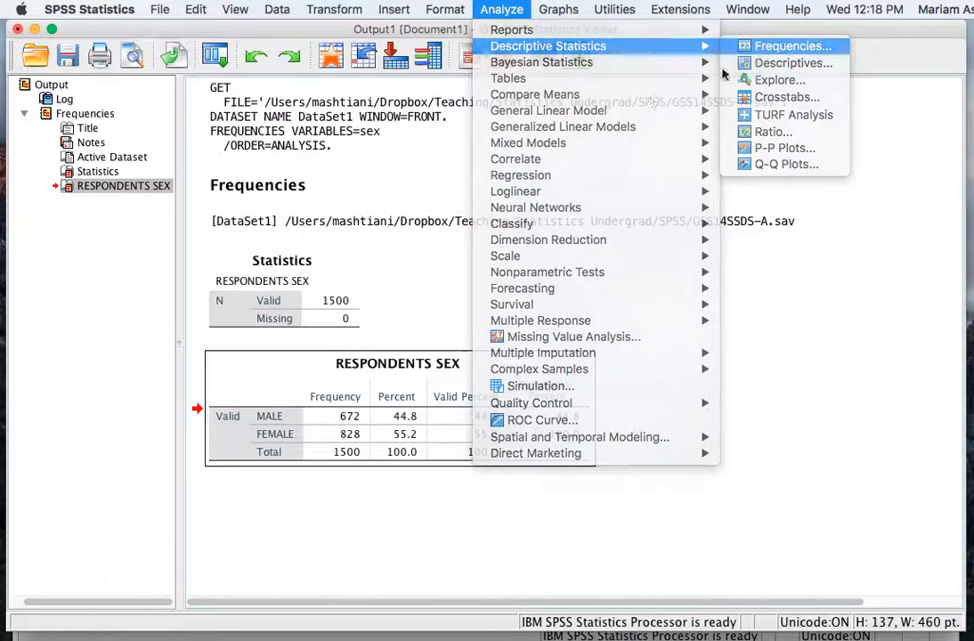
{"action": "left_click", "coordinate": [750, 47]}
{"action": "left_click_drag", "start_coordinate": [463, 85], "coordinate": [451, 72]}
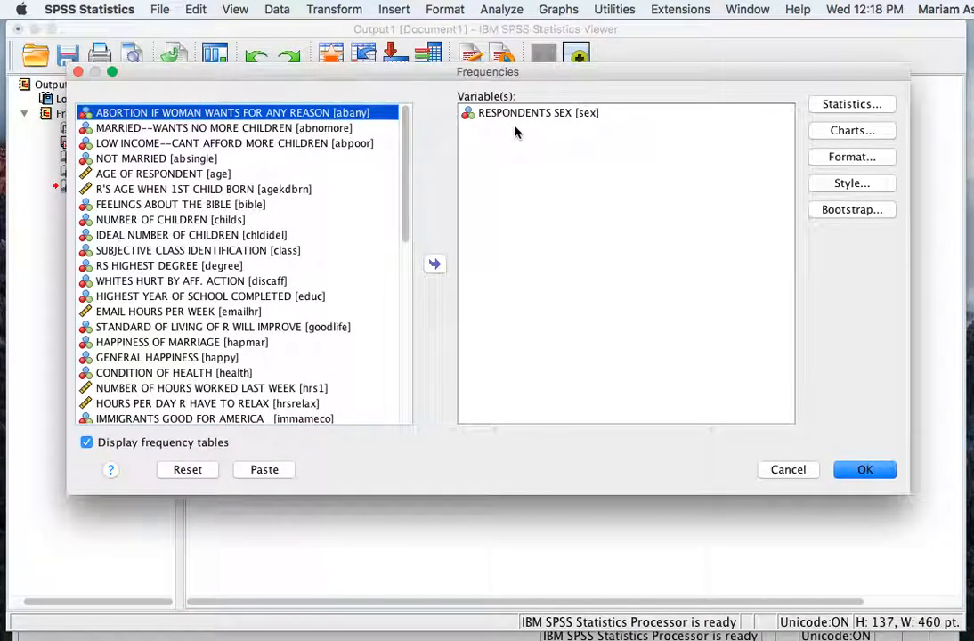
{"action": "left_click", "coordinate": [845, 133]}
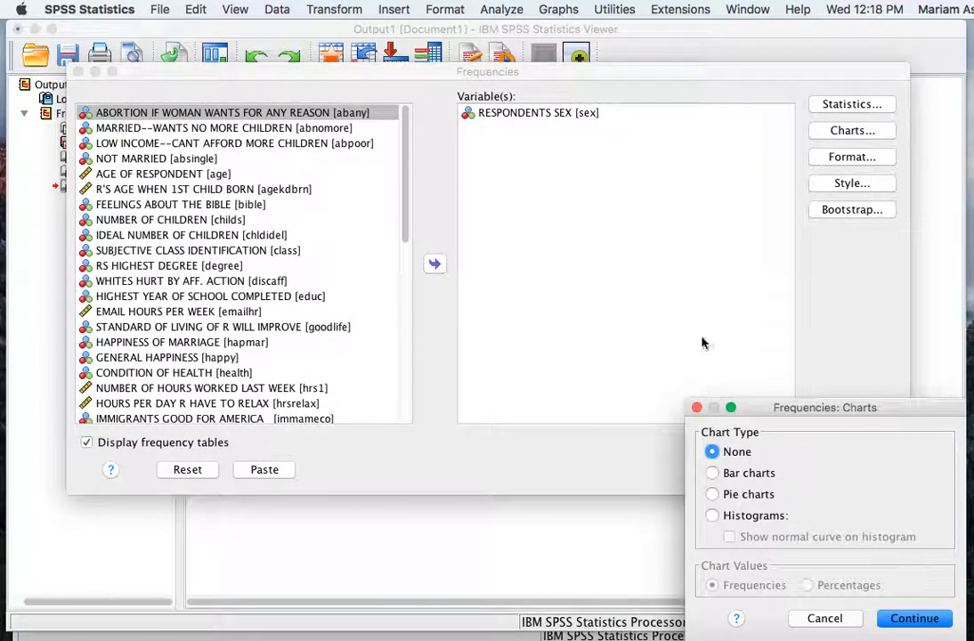
{"action": "left_click_drag", "start_coordinate": [768, 412], "coordinate": [466, 154]}
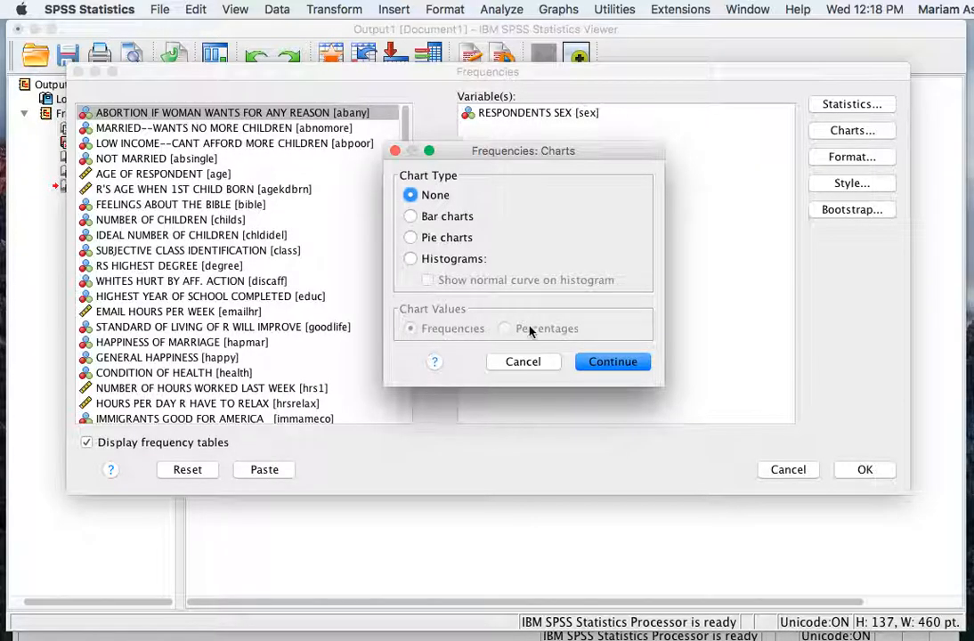
{"action": "left_click", "coordinate": [415, 218]}
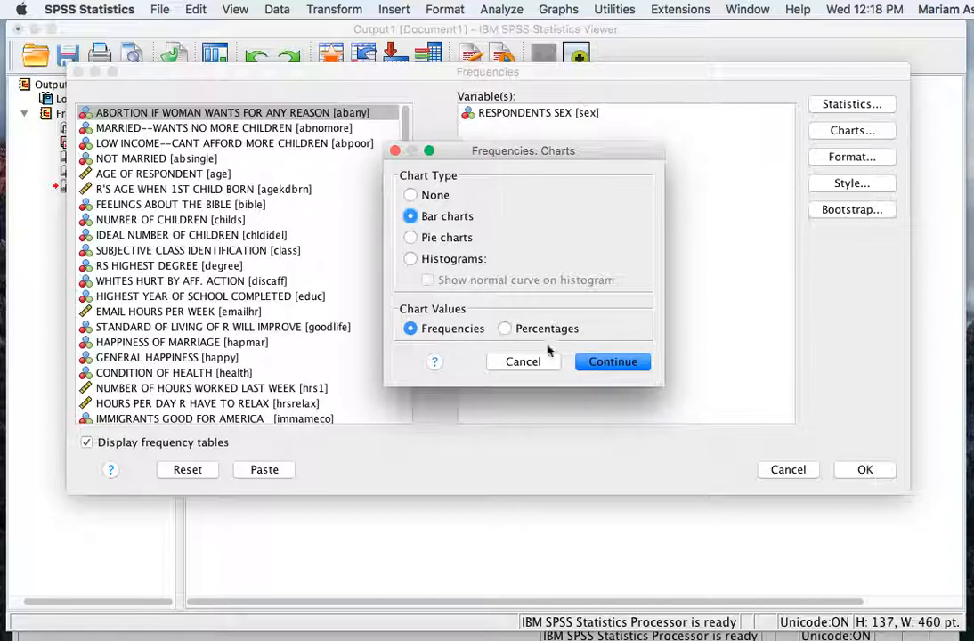
{"action": "left_click", "coordinate": [507, 329]}
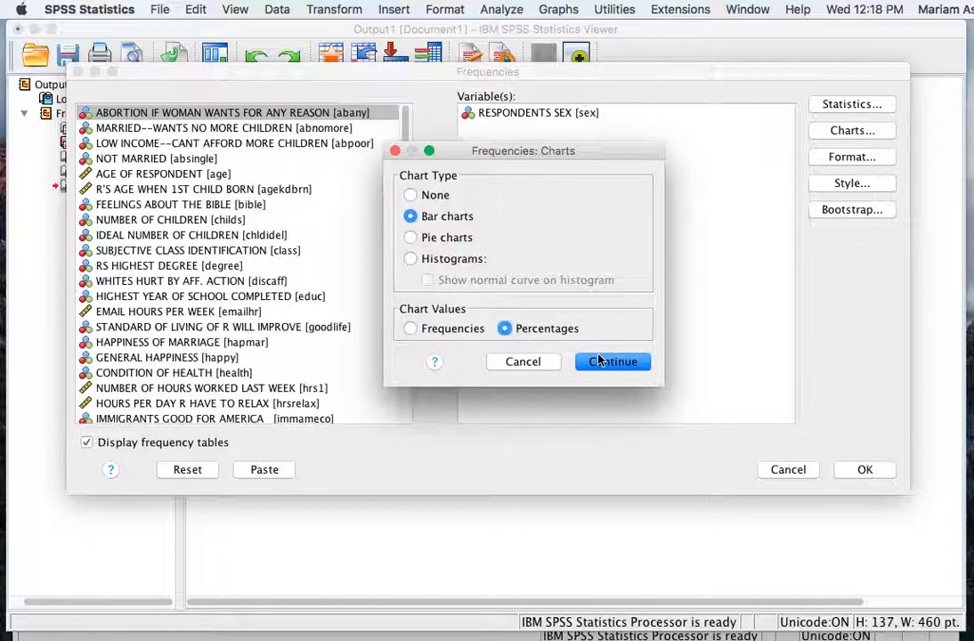
{"action": "left_click", "coordinate": [612, 363]}
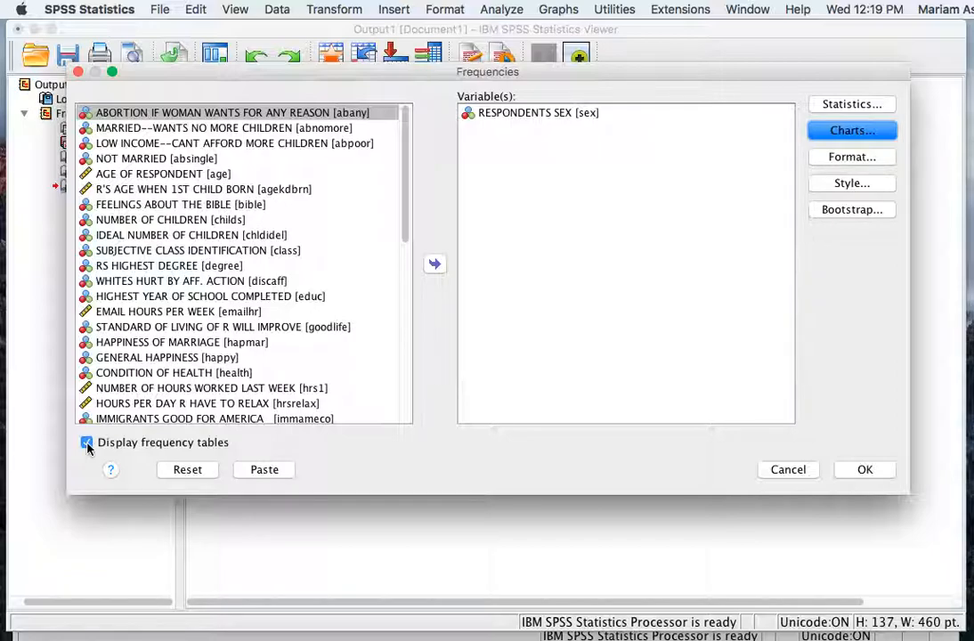
- Turn off the display of frequency tables and run the analysis to produce the RESPONDENTS SEX bar chart
{"action": "left_click", "coordinate": [87, 444]}
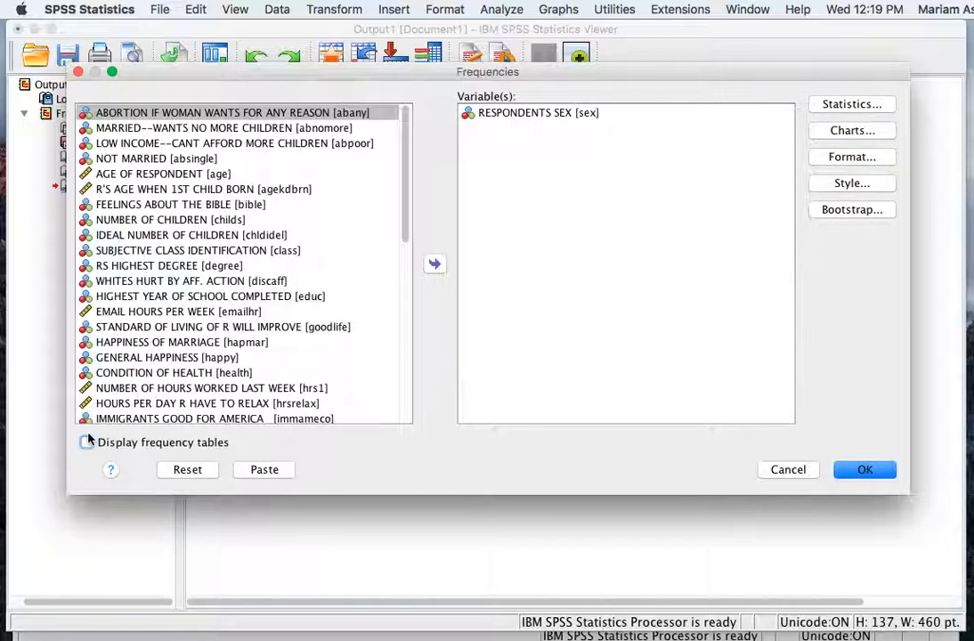
{"action": "left_click", "coordinate": [862, 470]}
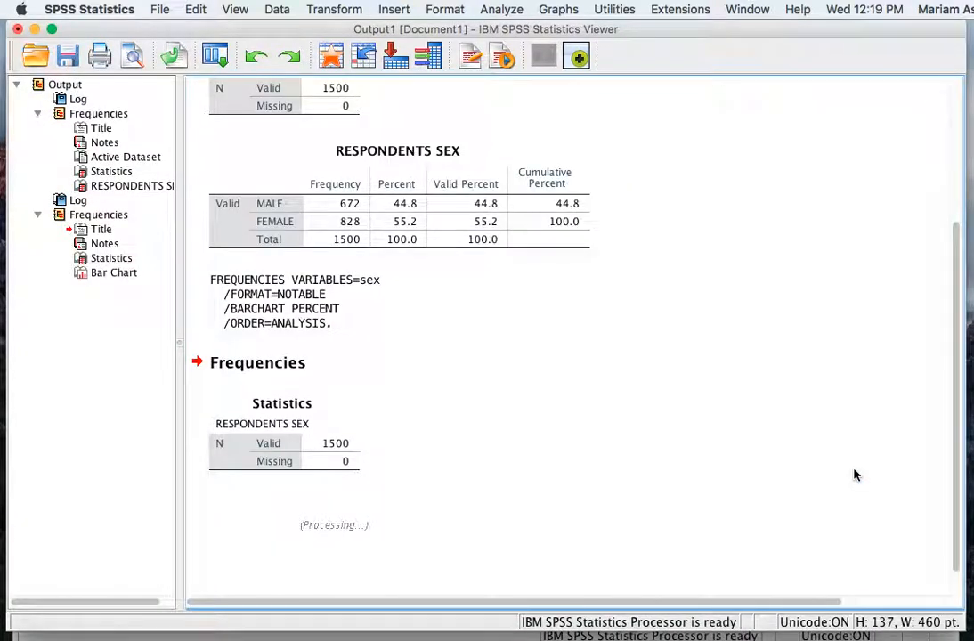
{"action": "scroll", "coordinate": [759, 454], "scroll_direction": "down", "scroll_amount": 3}
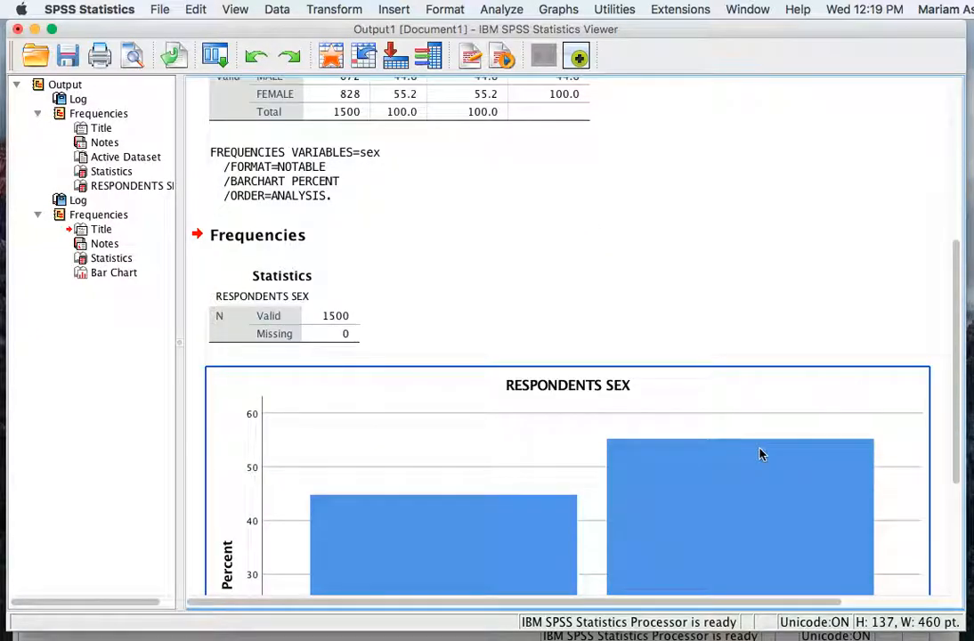
{"action": "scroll", "coordinate": [759, 454], "scroll_direction": "down", "scroll_amount": 5}
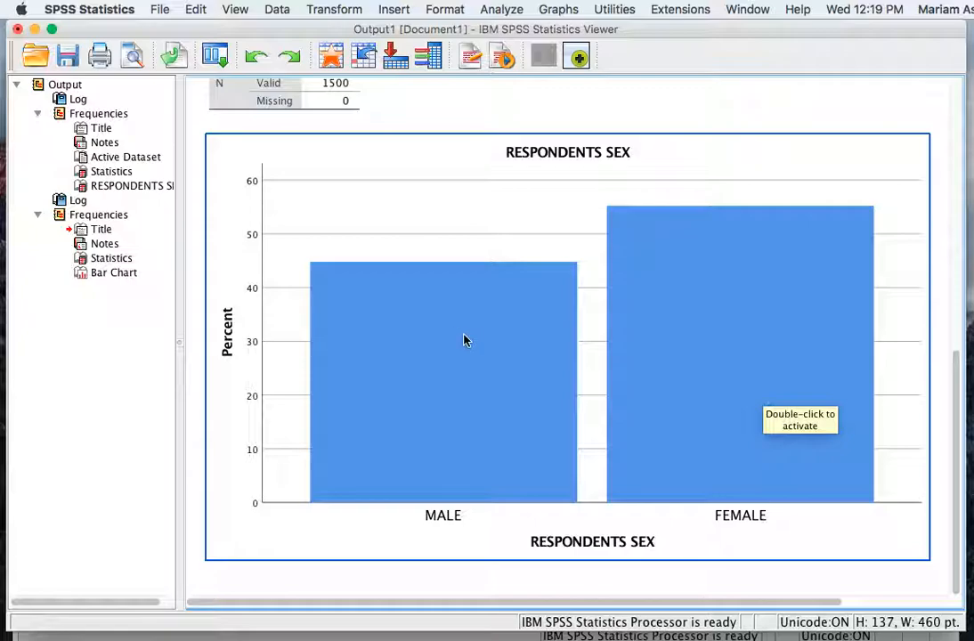
- Open the RESPONDENTS SEX bar chart in a separate Chart Editor window and move the window so the whole chart fits
{"action": "right_click", "coordinate": [520, 346]}
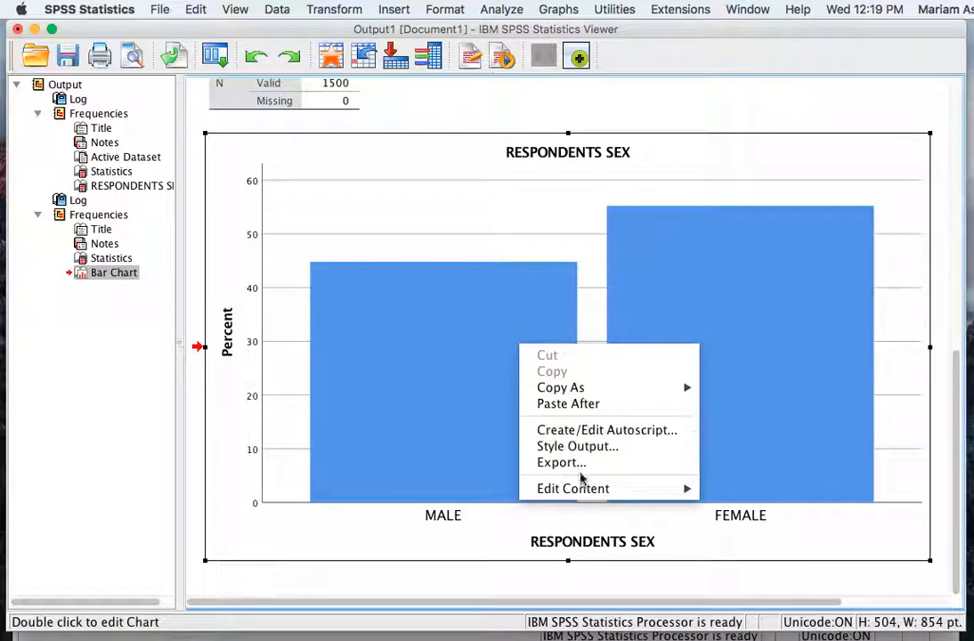
{"action": "mouse_move", "coordinate": [578, 490]}
{"action": "left_click", "coordinate": [715, 491]}
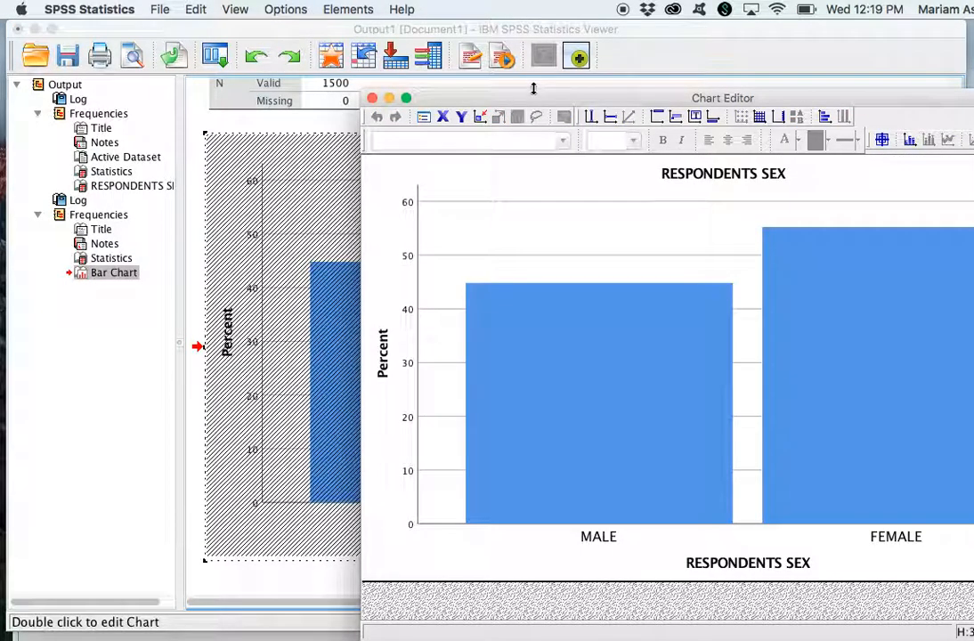
{"action": "left_click_drag", "start_coordinate": [518, 89], "coordinate": [289, 34]}
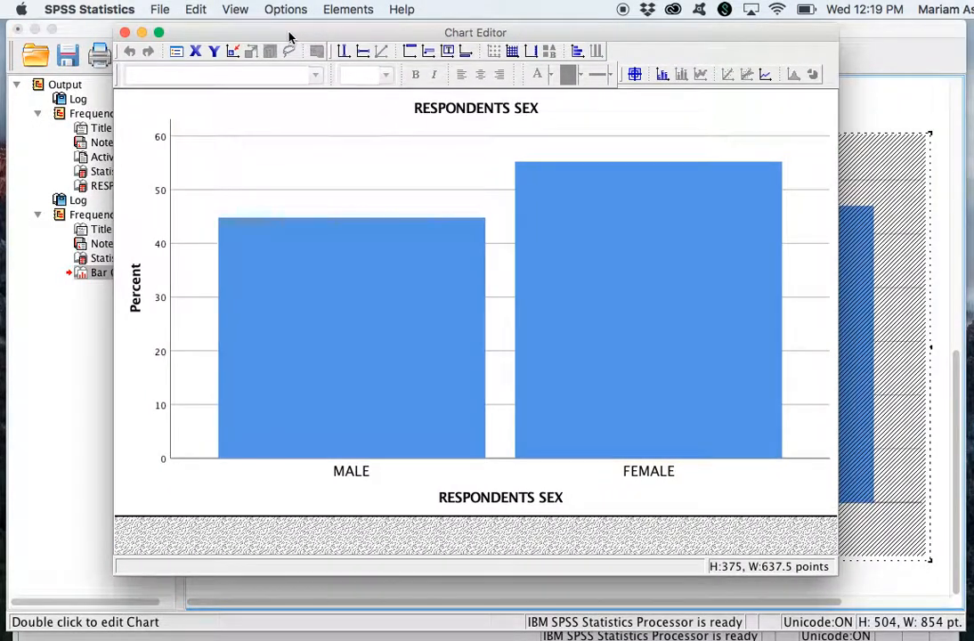
- Show percentage data labels on the male and female bars, and close the Chart Editor to apply them to the output
{"action": "left_click", "coordinate": [322, 361]}
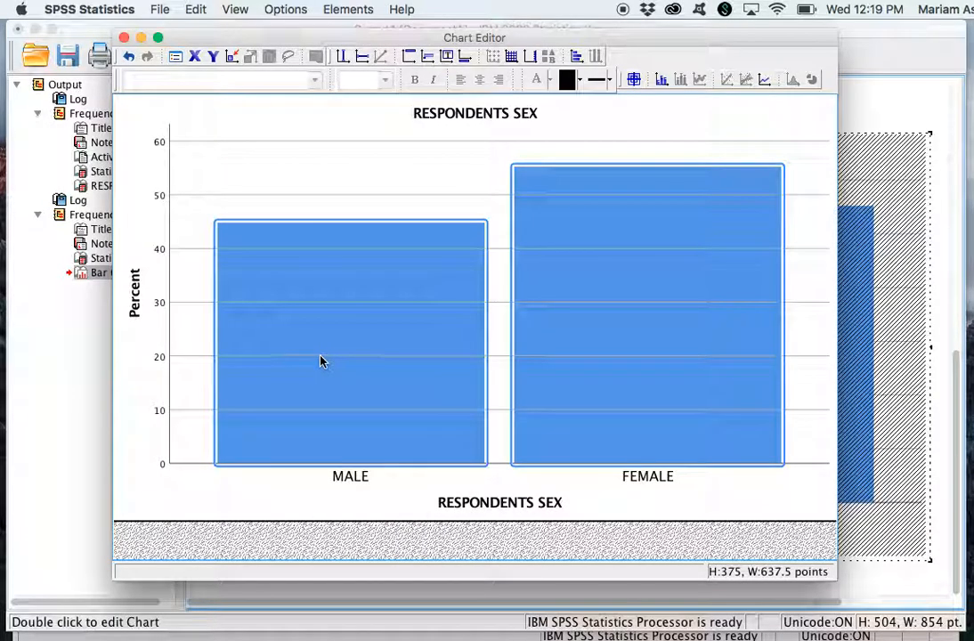
{"action": "right_click", "coordinate": [339, 344]}
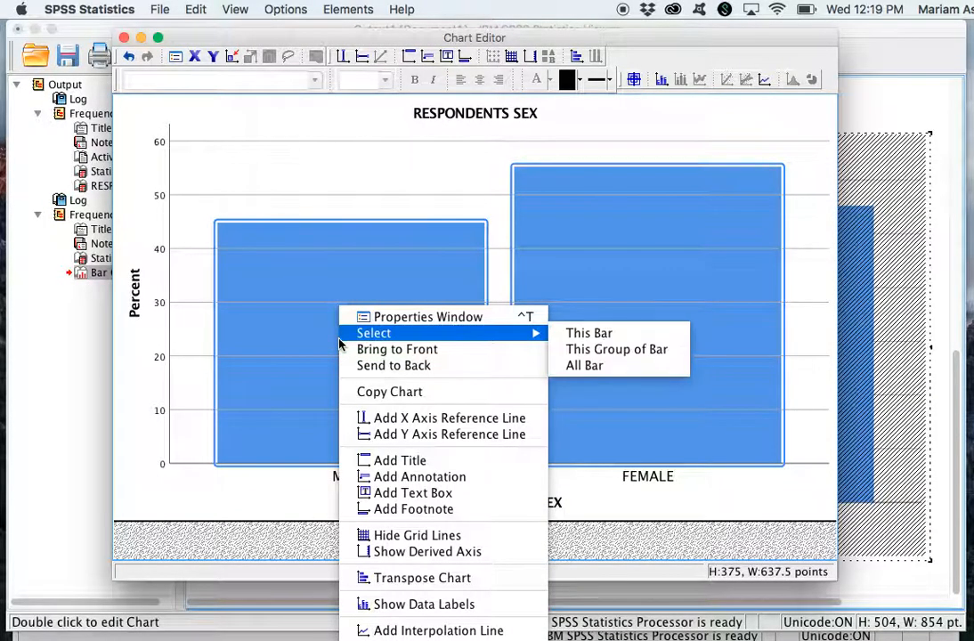
{"action": "left_click", "coordinate": [452, 606]}
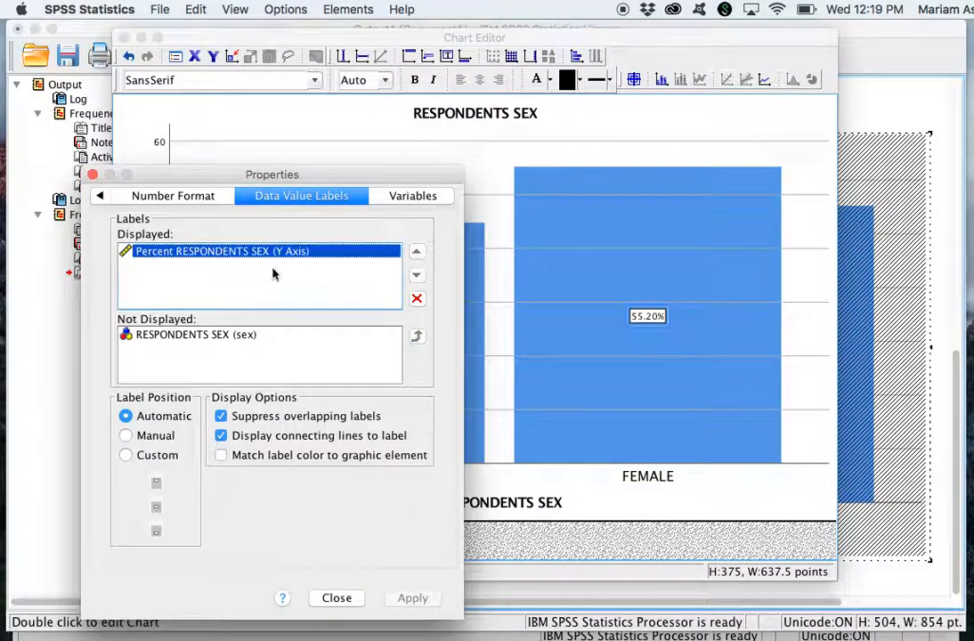
{"action": "left_click", "coordinate": [92, 174]}
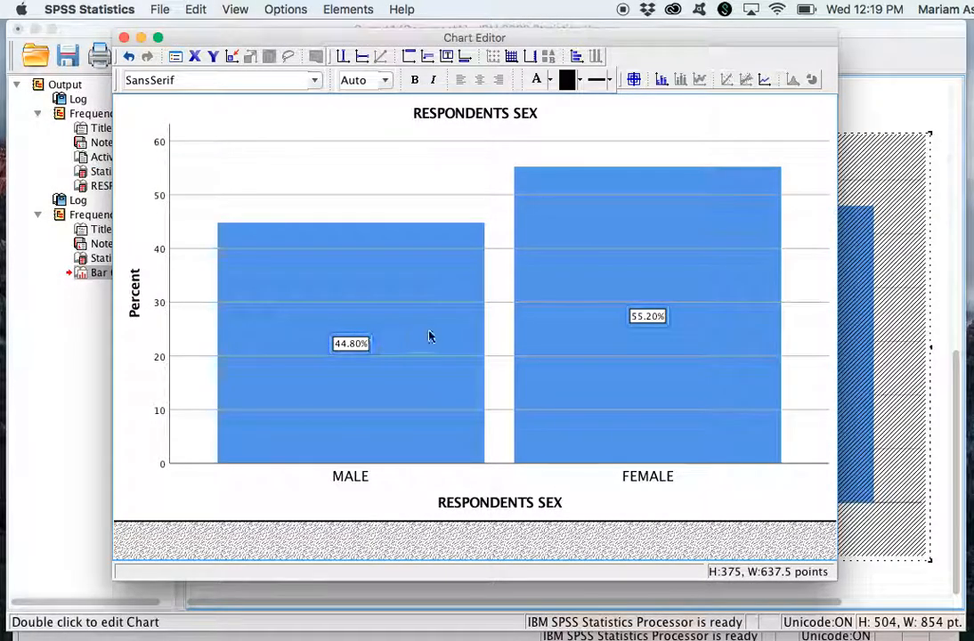
{"action": "left_click", "coordinate": [389, 299]}
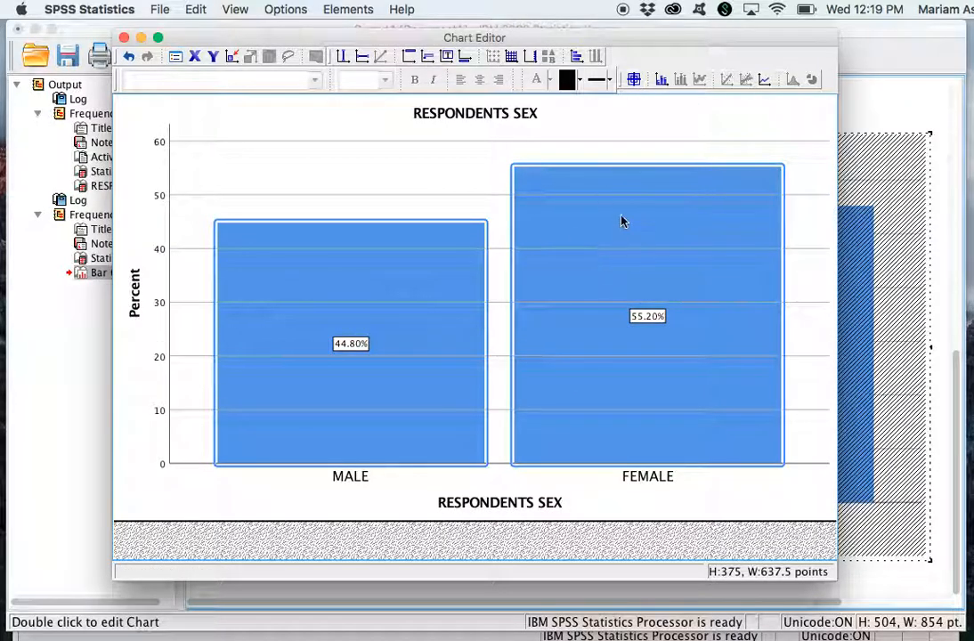
{"action": "left_click", "coordinate": [124, 38]}
{"action": "scroll", "coordinate": [397, 327], "scroll_direction": "down", "scroll_amount": 5}
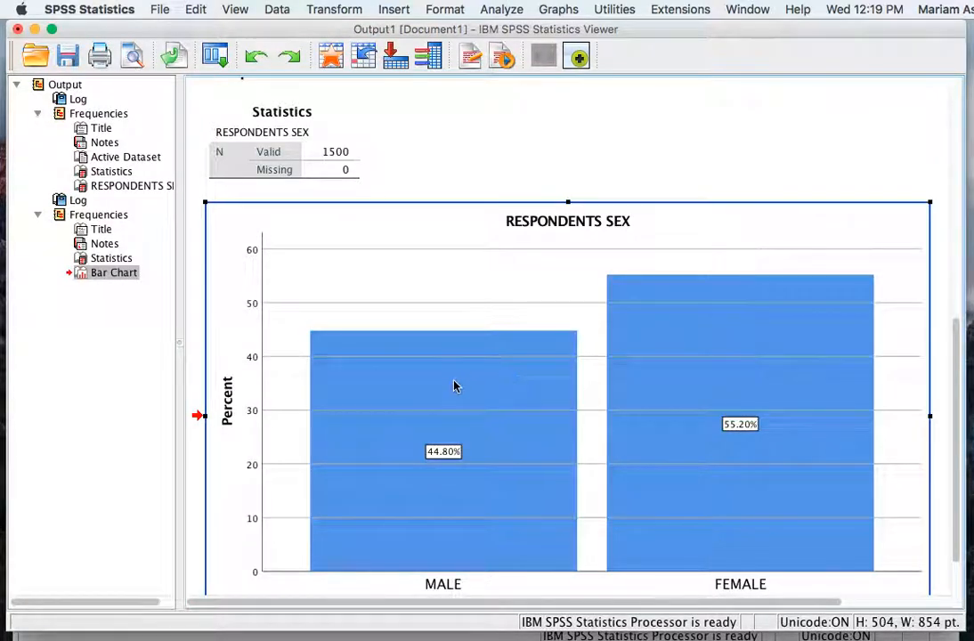
{"action": "scroll", "coordinate": [453, 386], "scroll_direction": "down", "scroll_amount": 2}
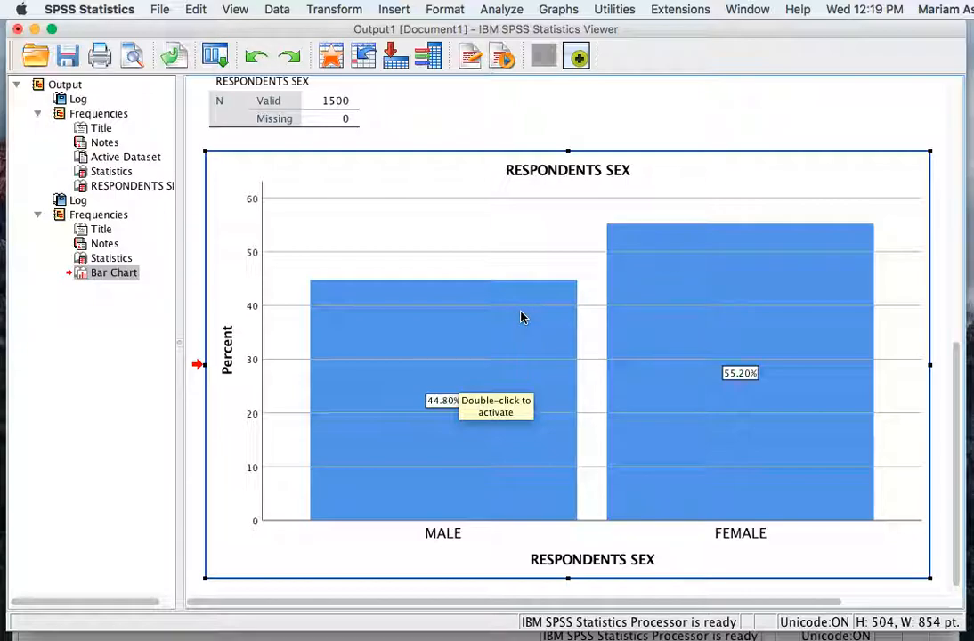
{"action": "right_click", "coordinate": [493, 222]}
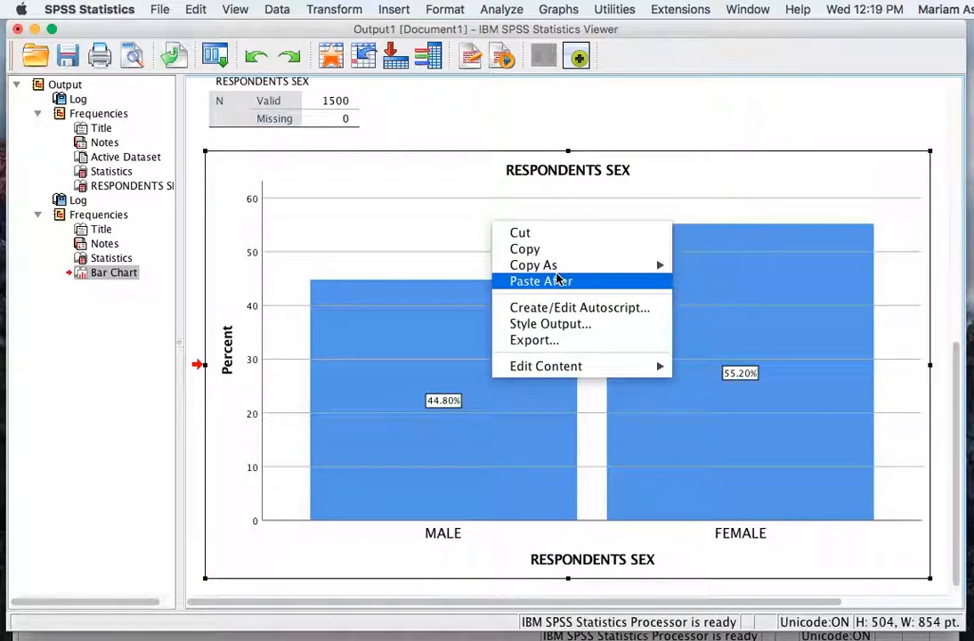
{"action": "mouse_move", "coordinate": [534, 265]}
{"action": "left_click", "coordinate": [413, 149]}
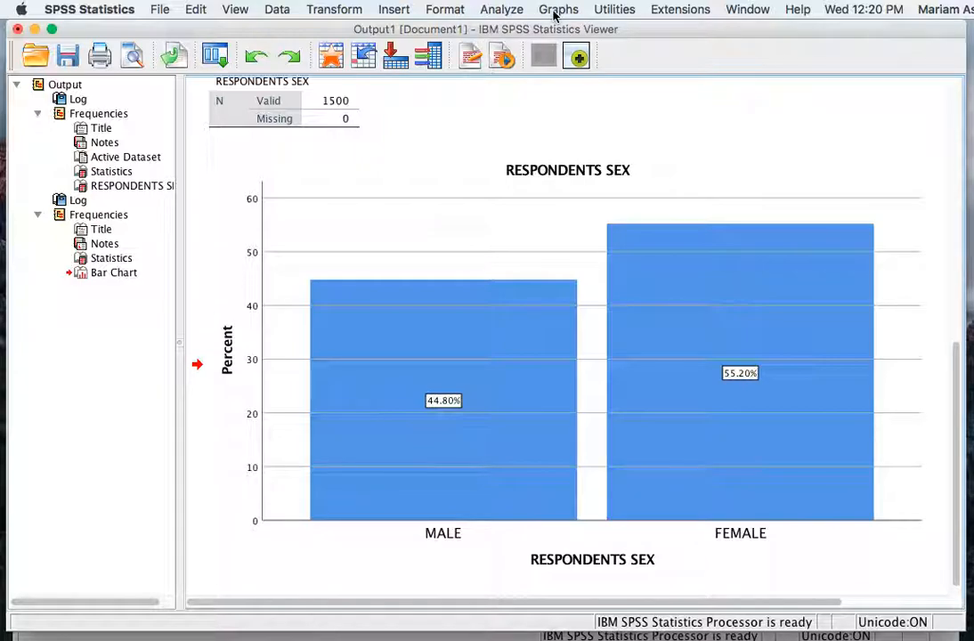
- Start the Frequencies analysis again and remove RESPONDENTS SEX [sex] from its analysis variables
{"action": "left_click", "coordinate": [515, 10]}
{"action": "mouse_move", "coordinate": [641, 45]}
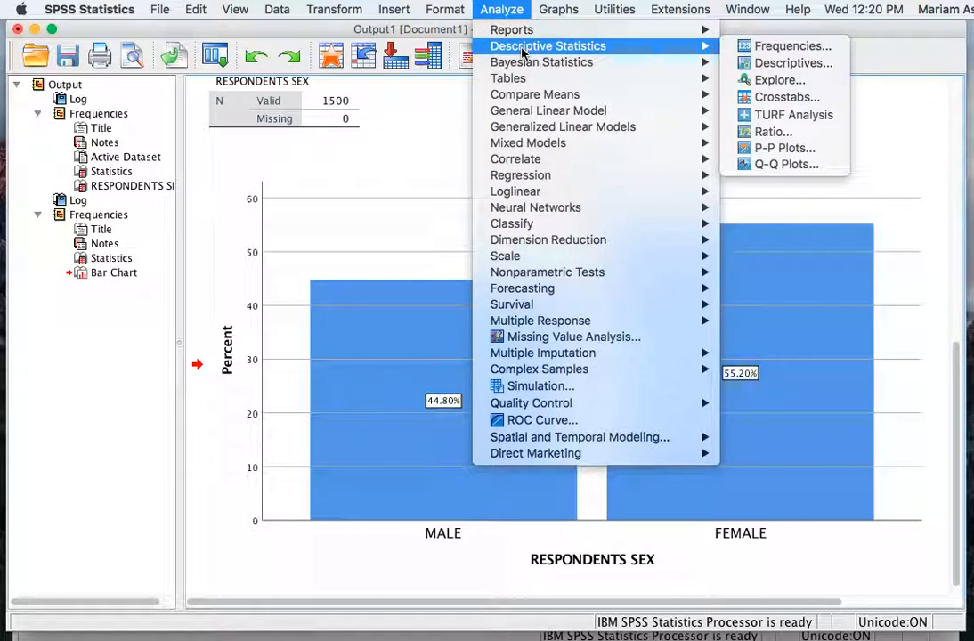
{"action": "left_click", "coordinate": [768, 50]}
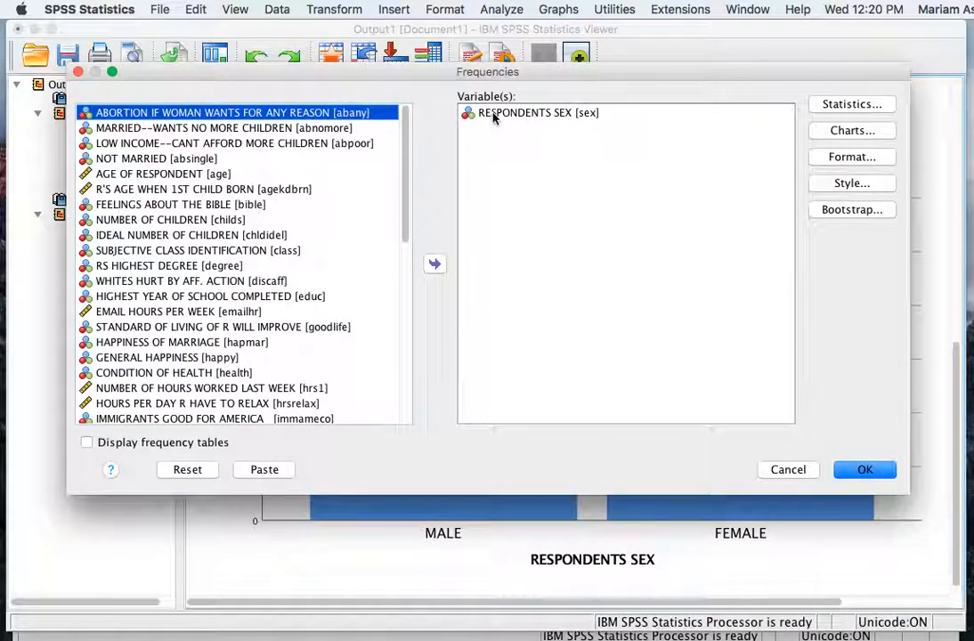
{"action": "double_click", "coordinate": [492, 114]}
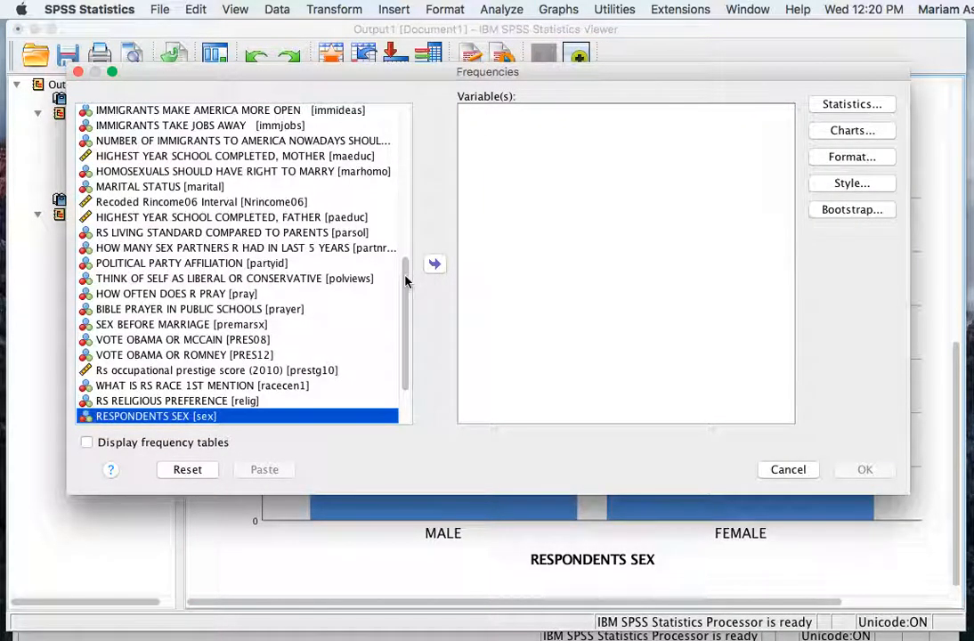
{"action": "scroll", "coordinate": [405, 297], "scroll_direction": "down", "scroll_amount": 1}
{"action": "scroll", "coordinate": [405, 297], "scroll_direction": "down", "scroll_amount": 1}
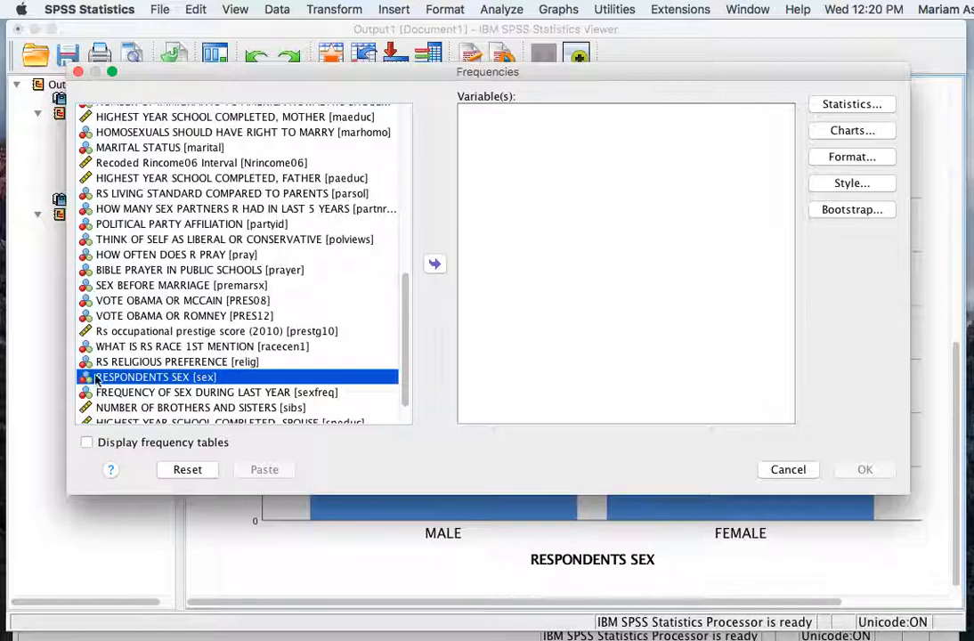
- Find AGE OF RESPONDENT [age] in the variable list and add it to the Frequencies analysis variables
{"action": "scroll", "coordinate": [96, 379], "scroll_direction": "down", "scroll_amount": 3}
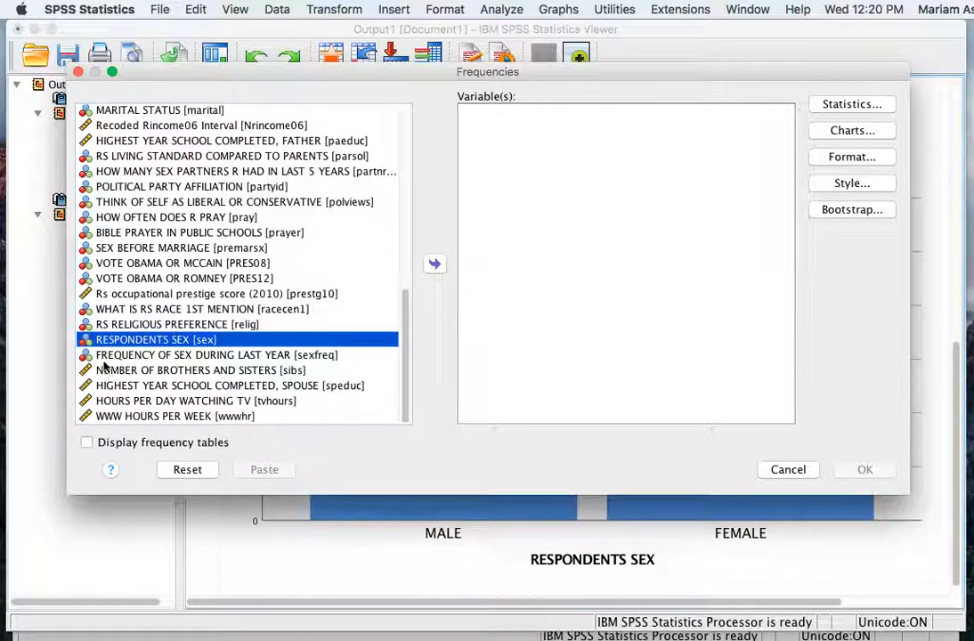
{"action": "scroll", "coordinate": [114, 299], "scroll_direction": "up", "scroll_amount": 2}
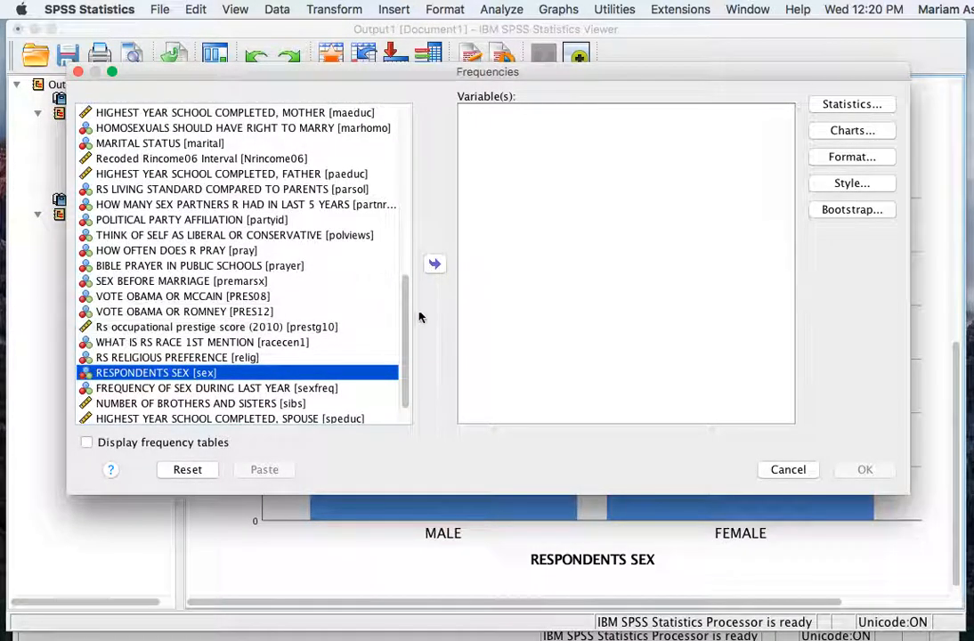
{"action": "scroll", "coordinate": [406, 257], "scroll_direction": "up", "scroll_amount": 10}
{"action": "left_click_drag", "start_coordinate": [405, 257], "coordinate": [397, 152]}
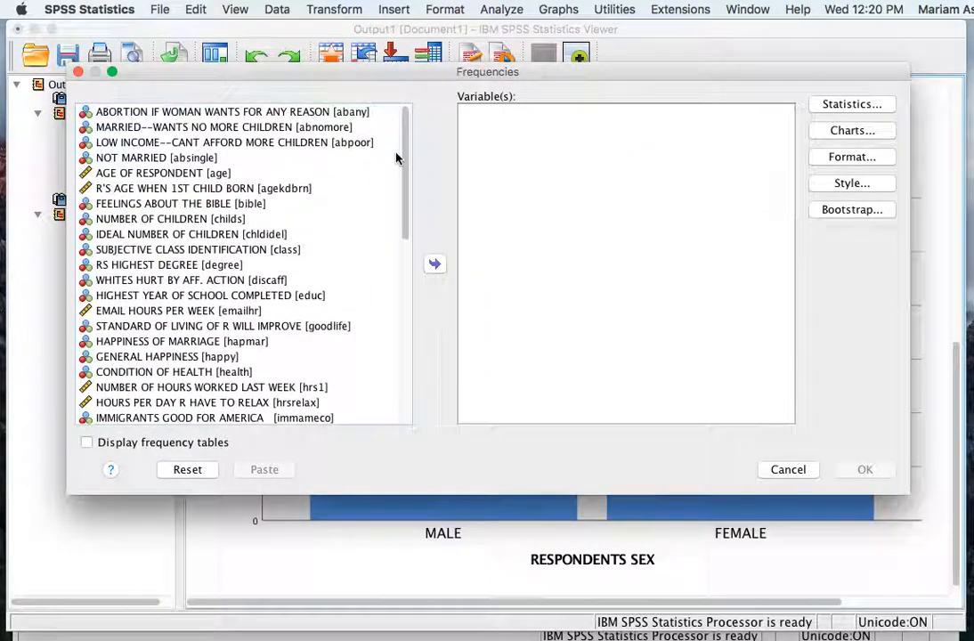
{"action": "left_click", "coordinate": [176, 173]}
{"action": "double_click", "coordinate": [177, 173]}
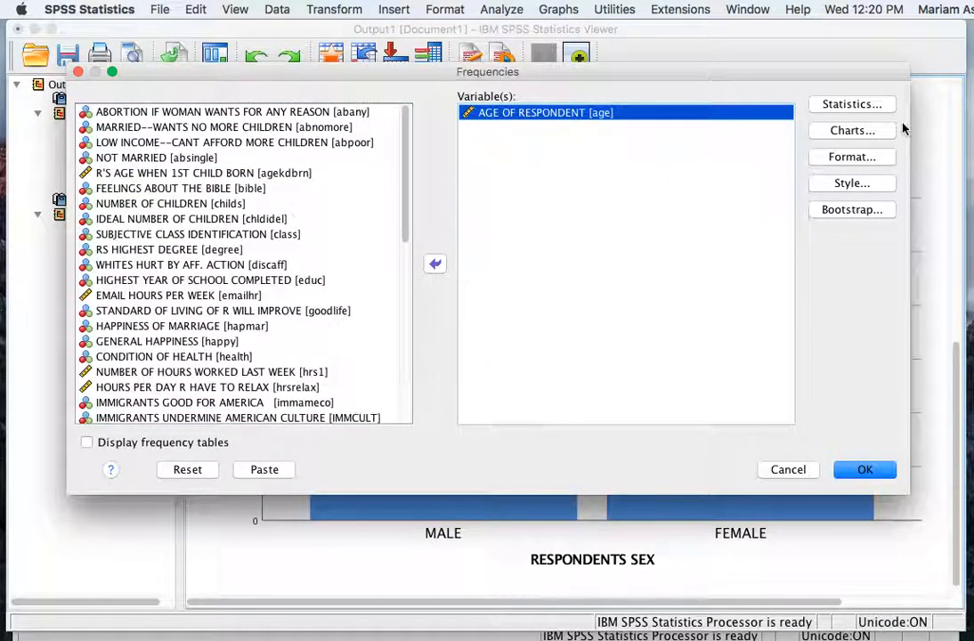
- Set the chart type to histograms without a normal curve and run the Frequencies analysis for AGE OF RESPONDENT
{"action": "left_click", "coordinate": [869, 107]}
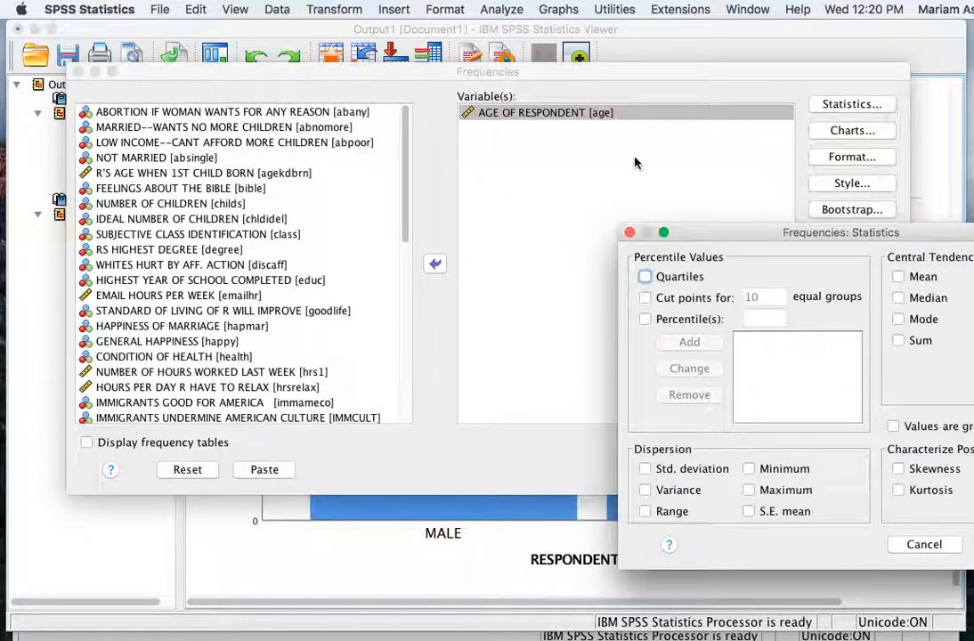
{"action": "left_click", "coordinate": [629, 233]}
{"action": "left_click", "coordinate": [820, 133]}
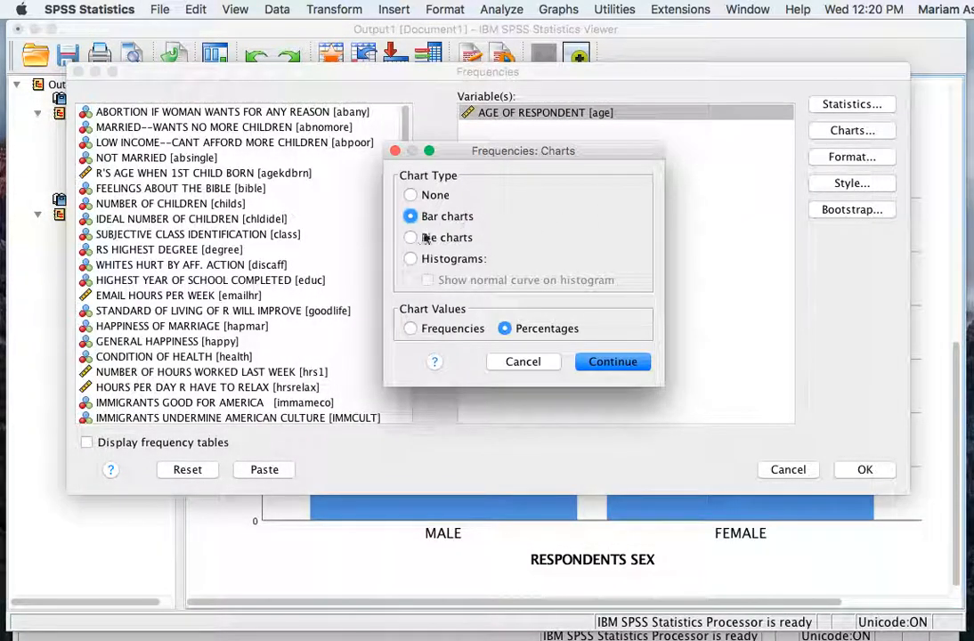
{"action": "left_click", "coordinate": [409, 258]}
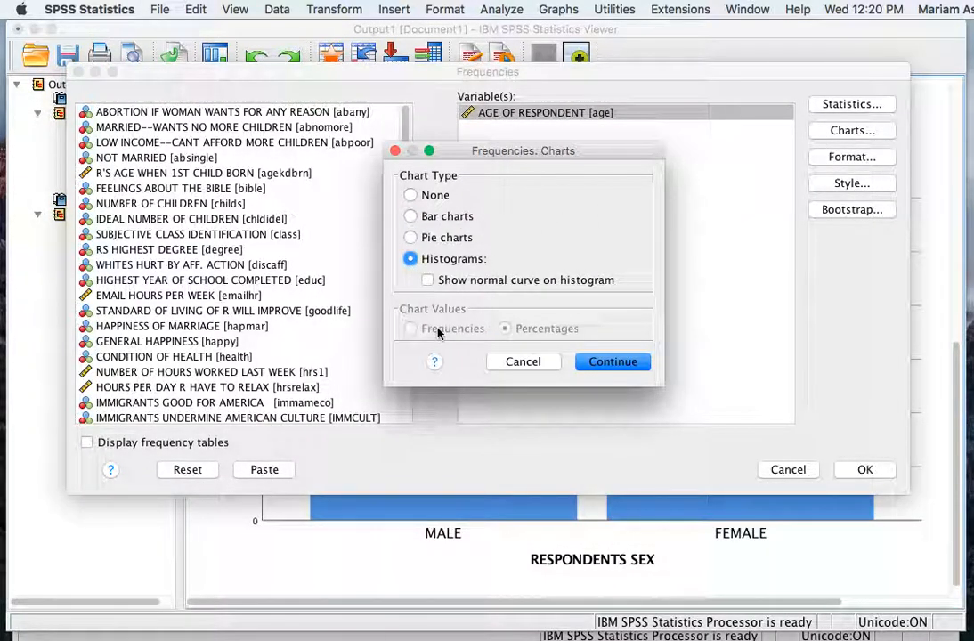
{"action": "left_click", "coordinate": [611, 361]}
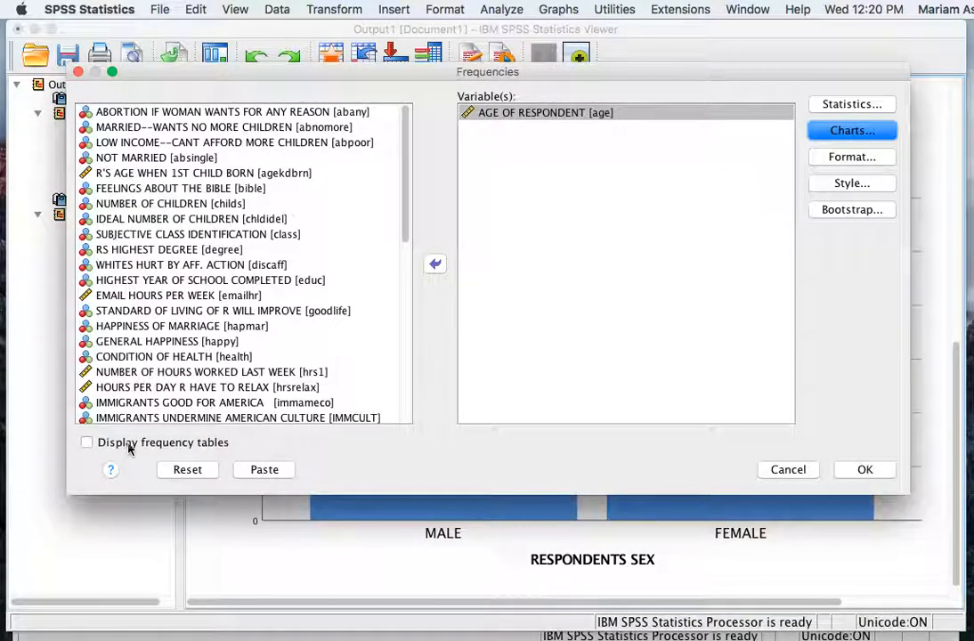
{"action": "left_click", "coordinate": [863, 469]}
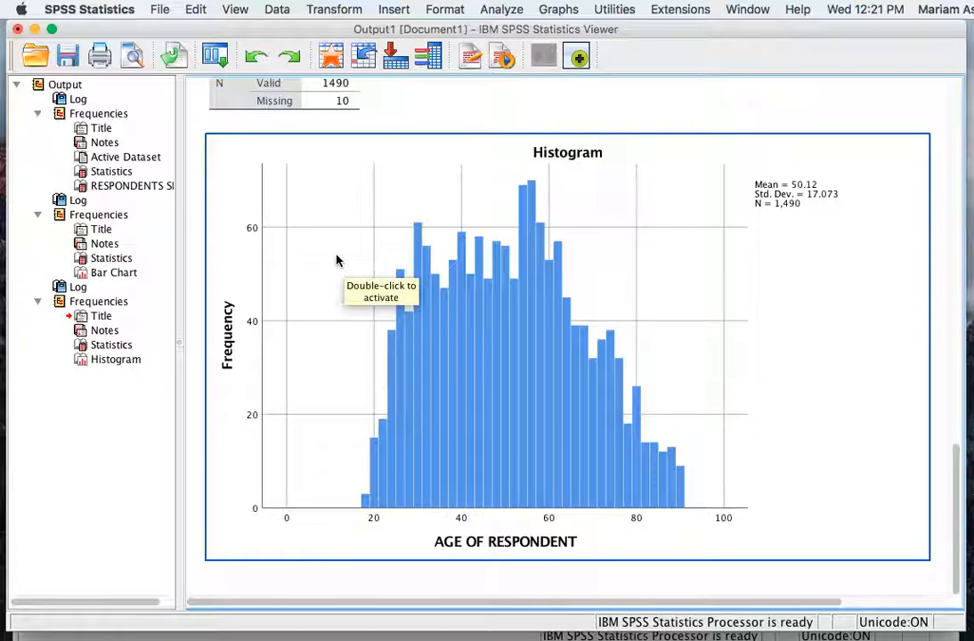
{"action": "left_click_drag", "start_coordinate": [233, 27], "coordinate": [333, 38]}
{"action": "left_click", "coordinate": [639, 634]}
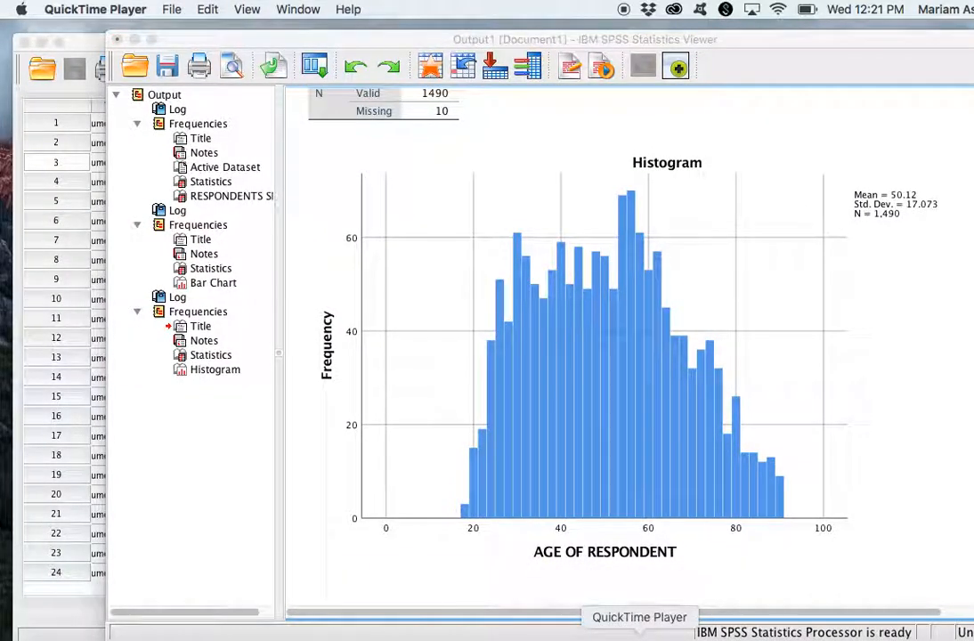